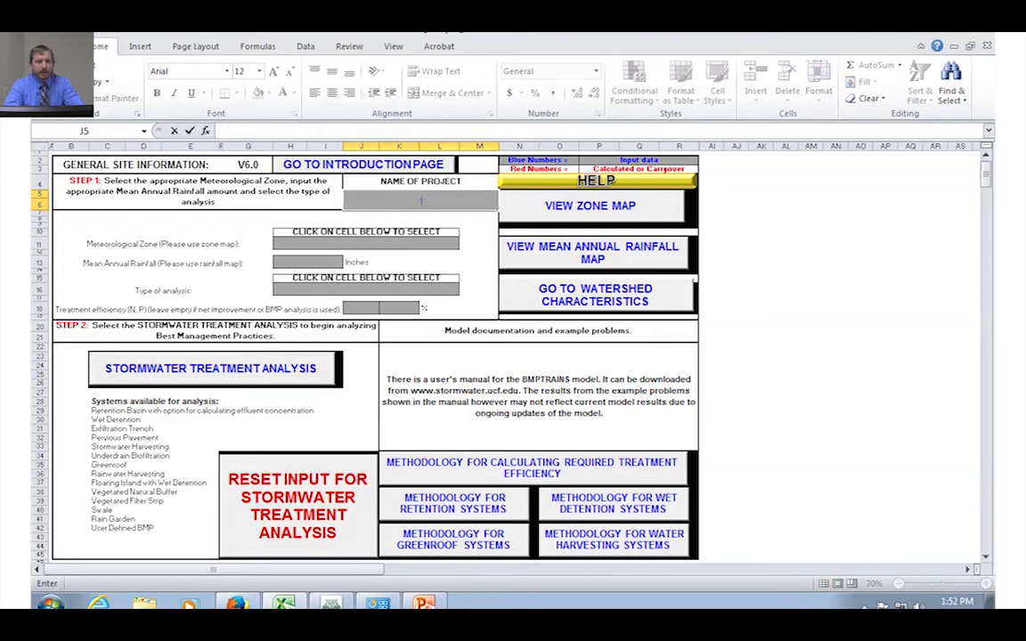
Step: Enter Example Problem 1 as the name of the project
{"action": "type", "text": "Ex"}
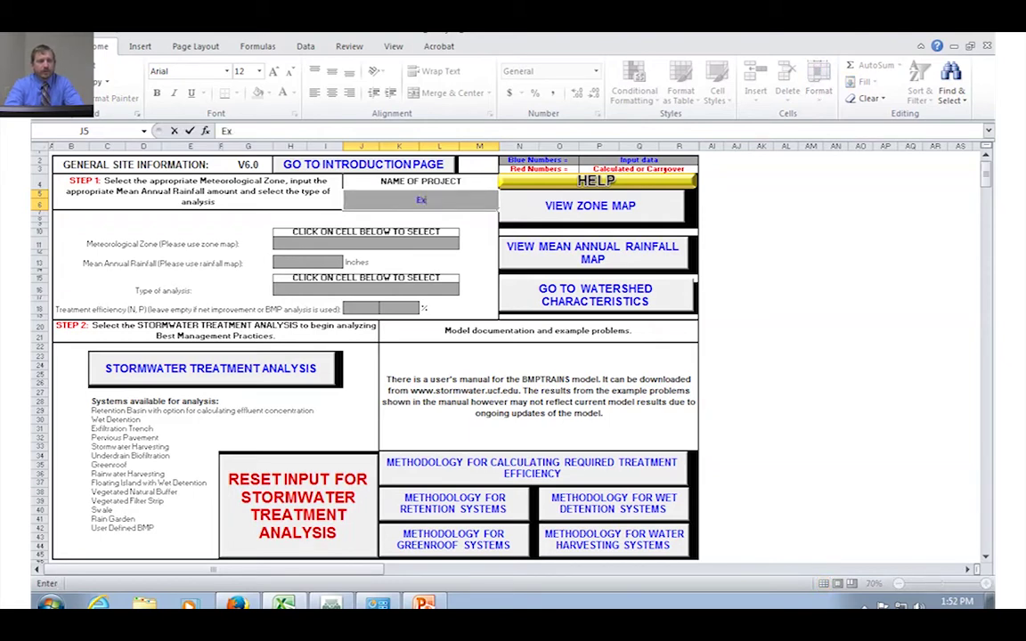
{"action": "type", "text": "ample Prob"}
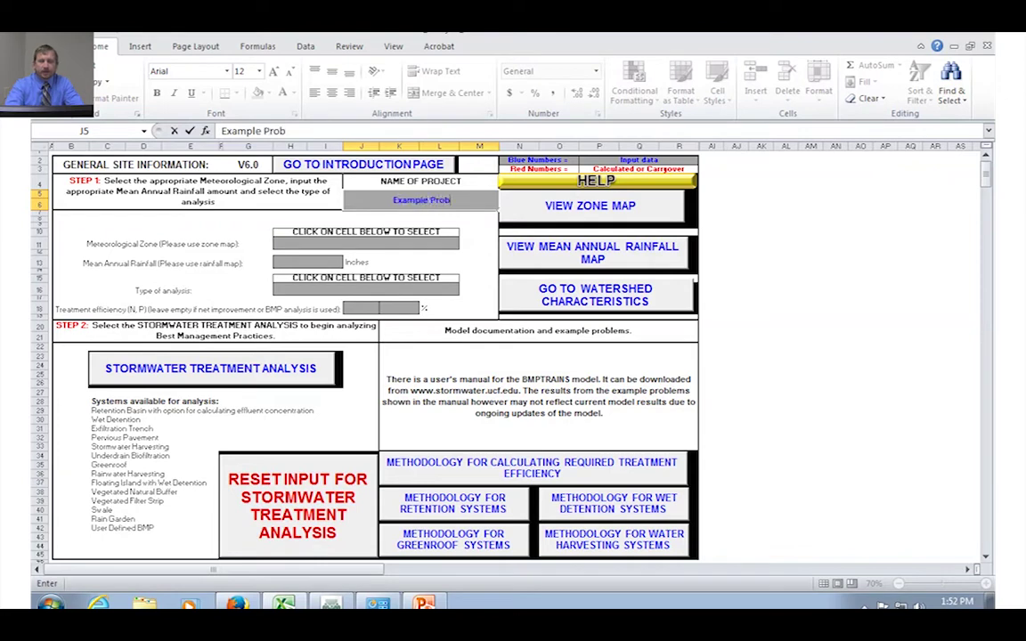
{"action": "type", "text": "lem 1"}
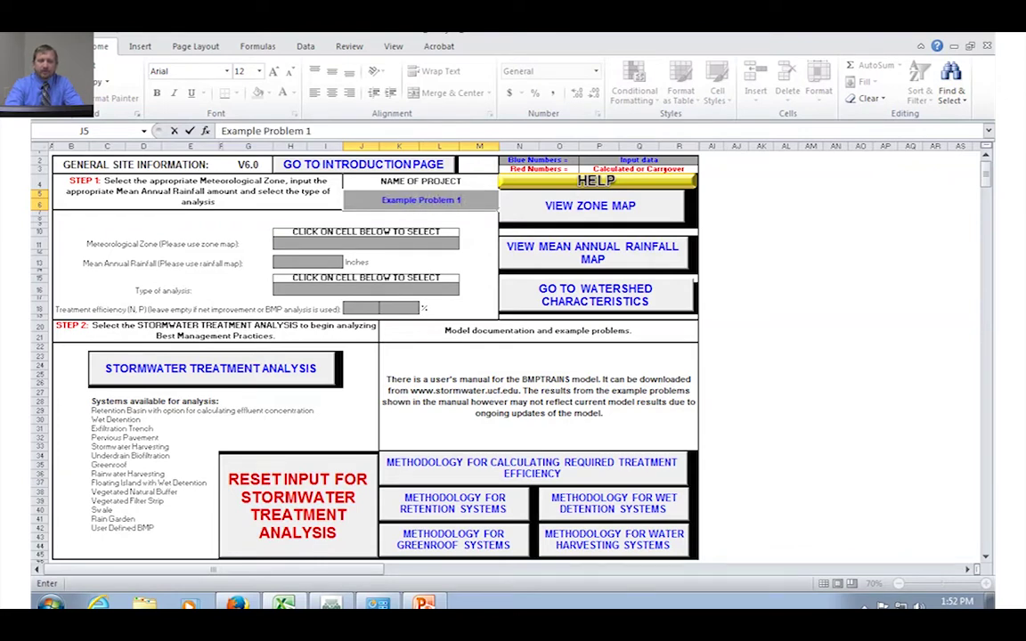
Step: Consult the Florida zone map and set the meteorological zone in the general site information to Zone 1
{"action": "left_click", "coordinate": [457, 244]}
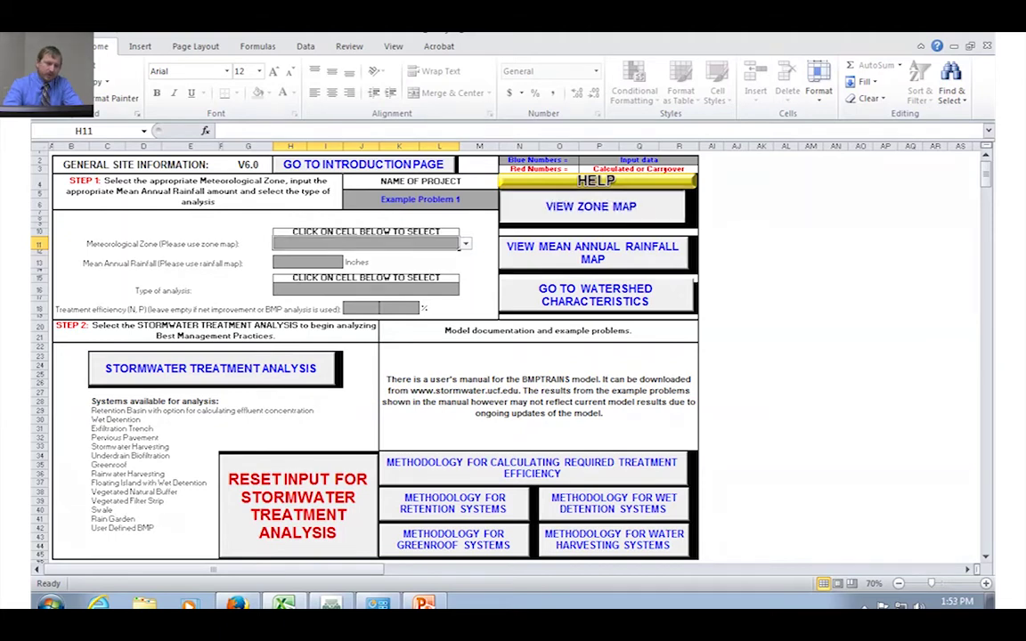
{"action": "left_click", "coordinate": [579, 201]}
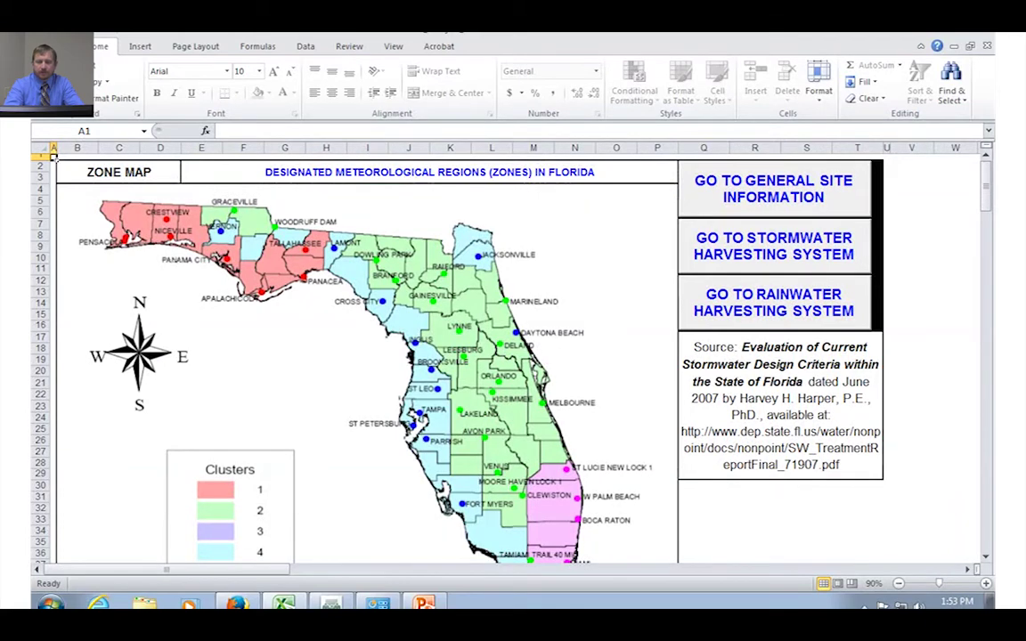
{"action": "scroll", "coordinate": [52, 155], "scroll_direction": "down", "scroll_amount": 1}
{"action": "scroll", "coordinate": [50, 154], "scroll_direction": "down", "scroll_amount": 1}
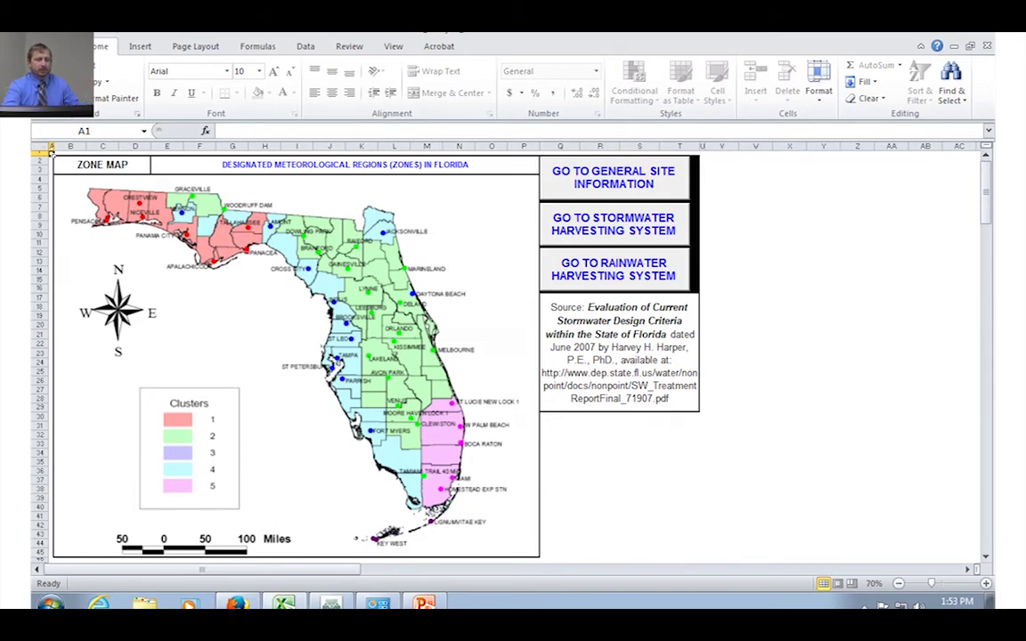
{"action": "left_click", "coordinate": [613, 177]}
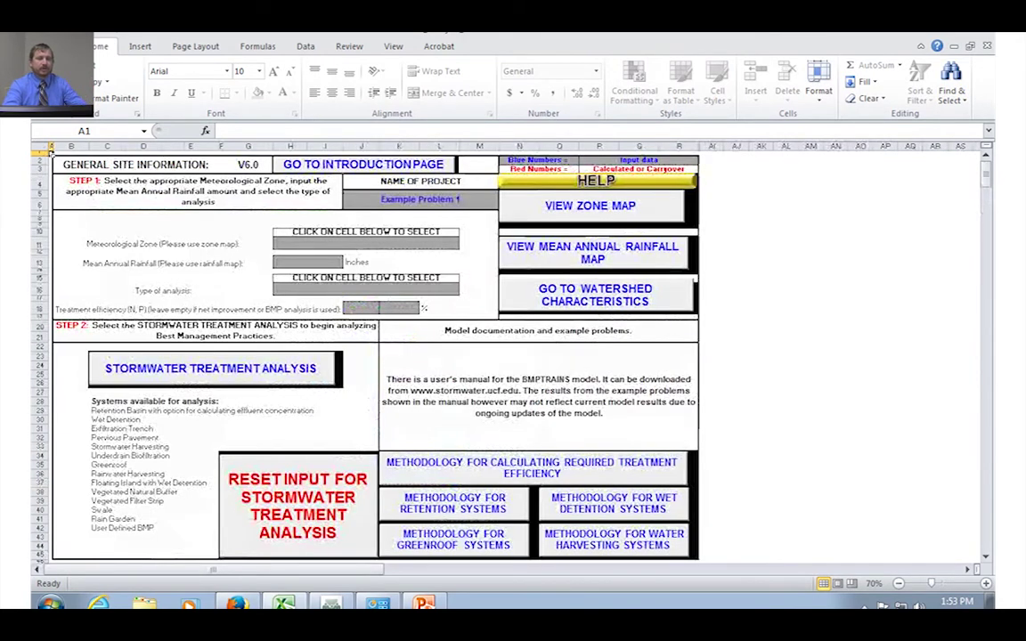
{"action": "left_click", "coordinate": [458, 245]}
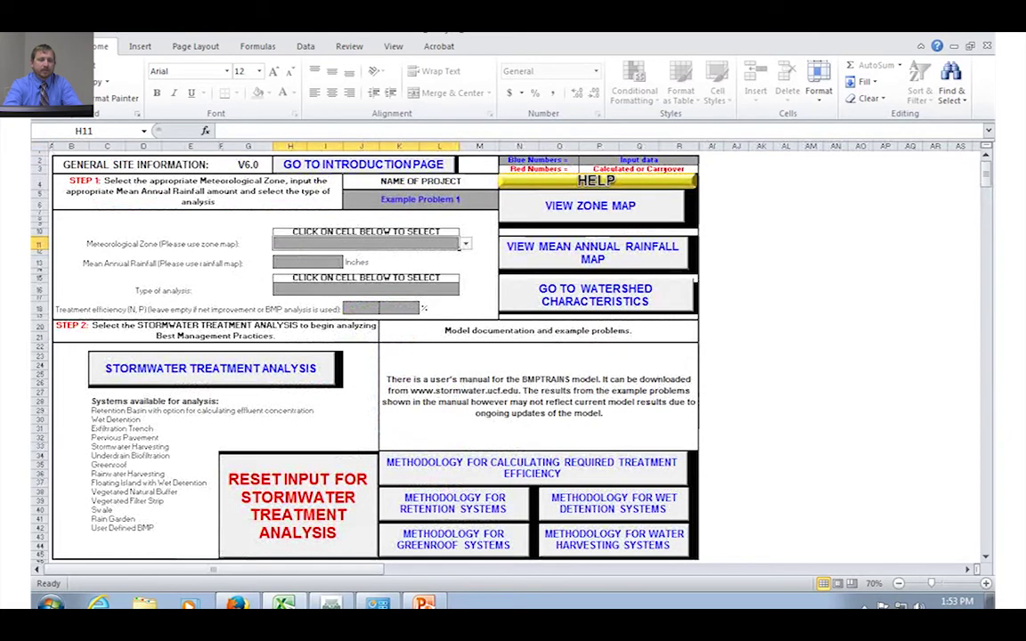
{"action": "left_click", "coordinate": [464, 245]}
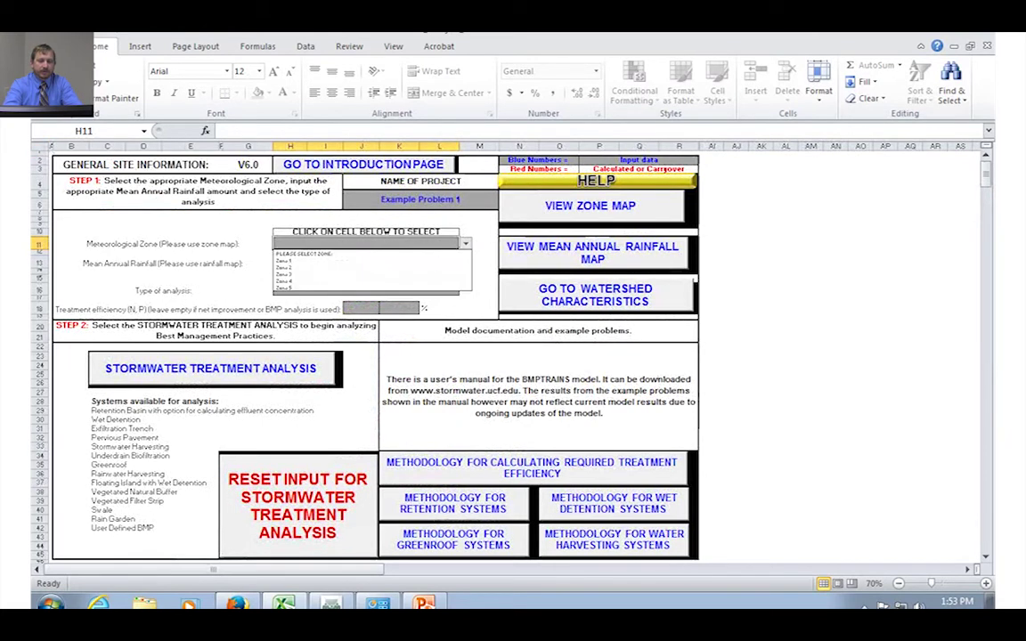
{"action": "key", "text": "Down"}
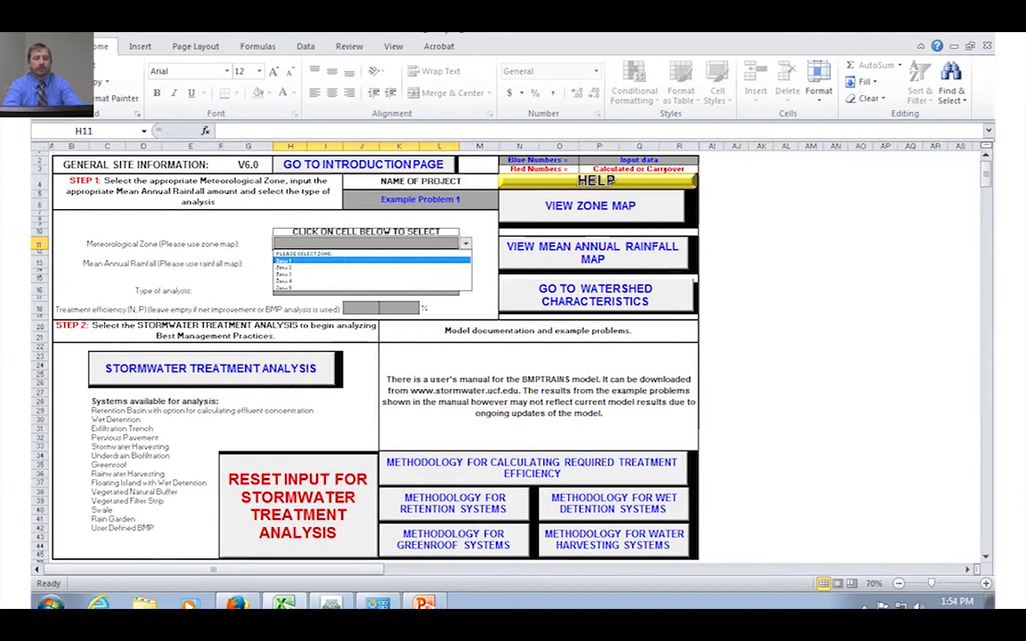
{"action": "key", "text": "Return"}
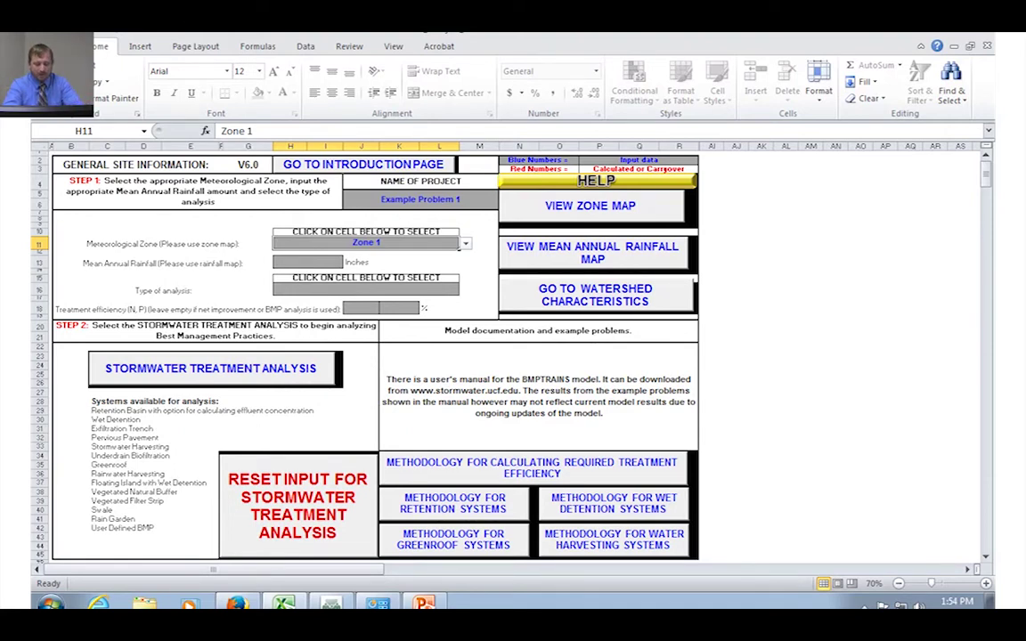
Step: Consult the expanded north-west region of the mean annual rainfall map and set the site's mean annual rainfall to 60 inches
{"action": "left_click", "coordinate": [535, 252]}
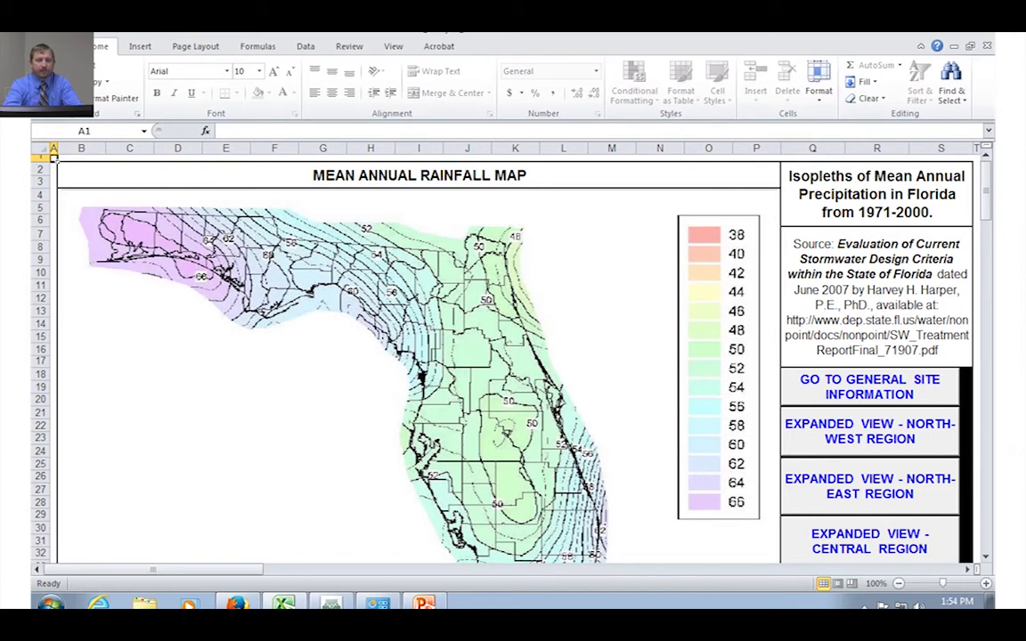
{"action": "left_click", "coordinate": [870, 432]}
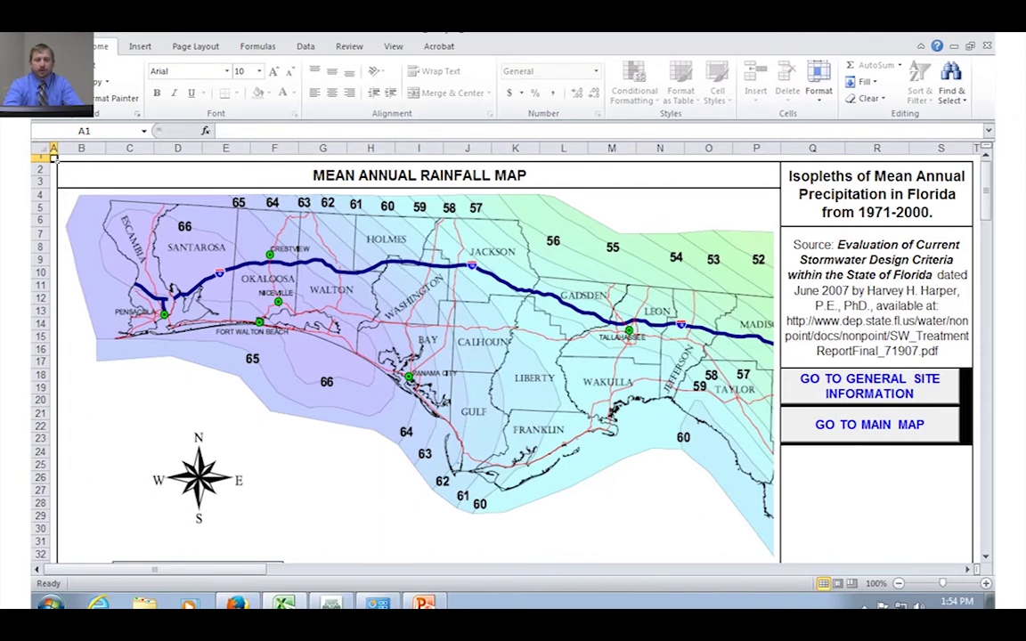
{"action": "key", "text": "ctrl+Page_Up"}
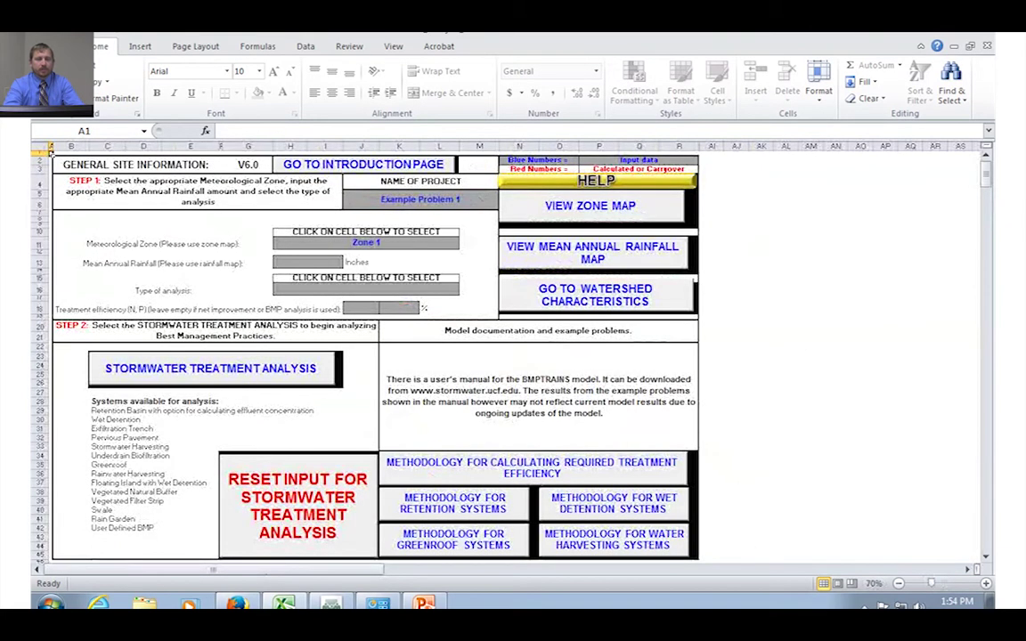
{"action": "left_click", "coordinate": [307, 262]}
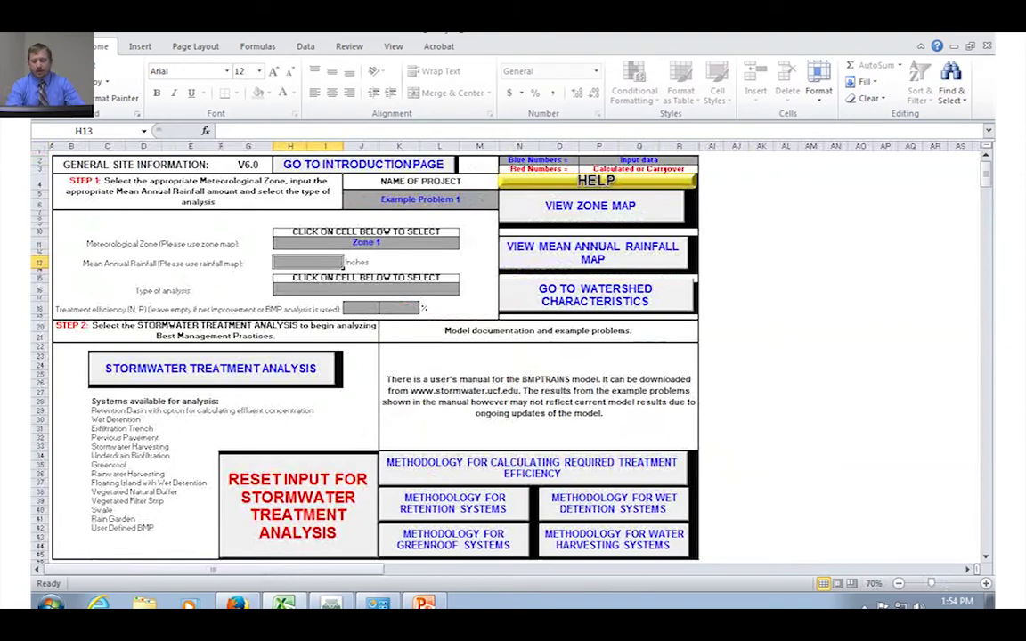
{"action": "type", "text": "60"}
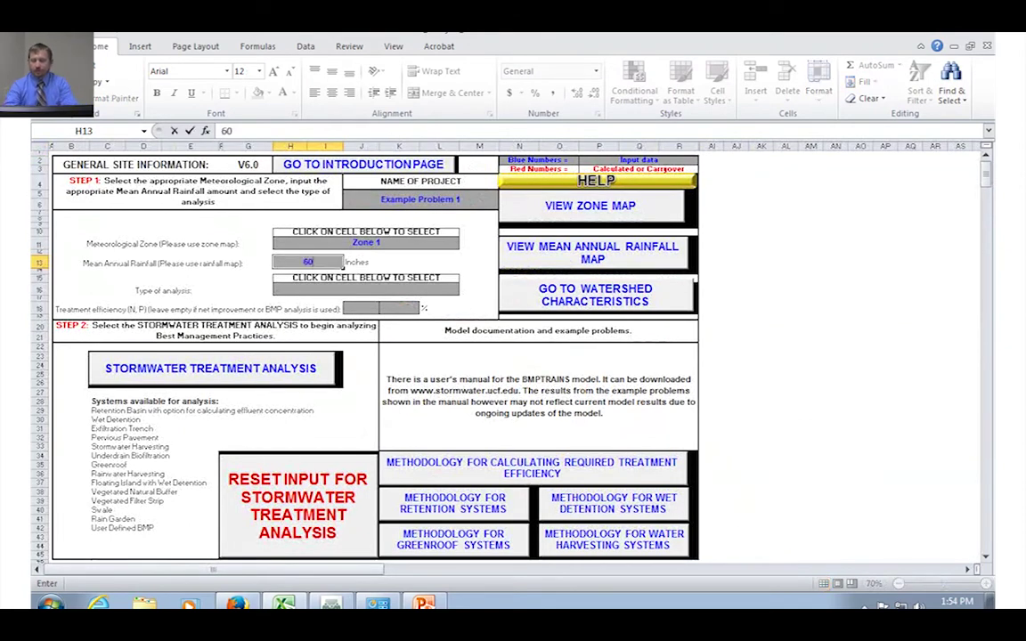
{"action": "key", "text": "Return"}
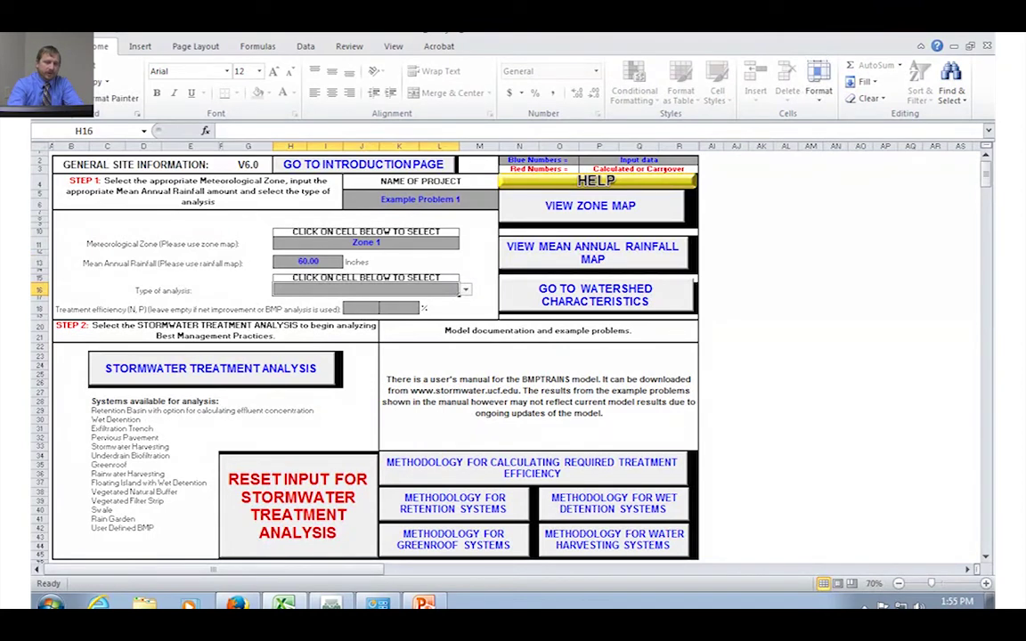
Step: Set the type of analysis to Specified removal efficiency
{"action": "key", "text": "alt+Down"}
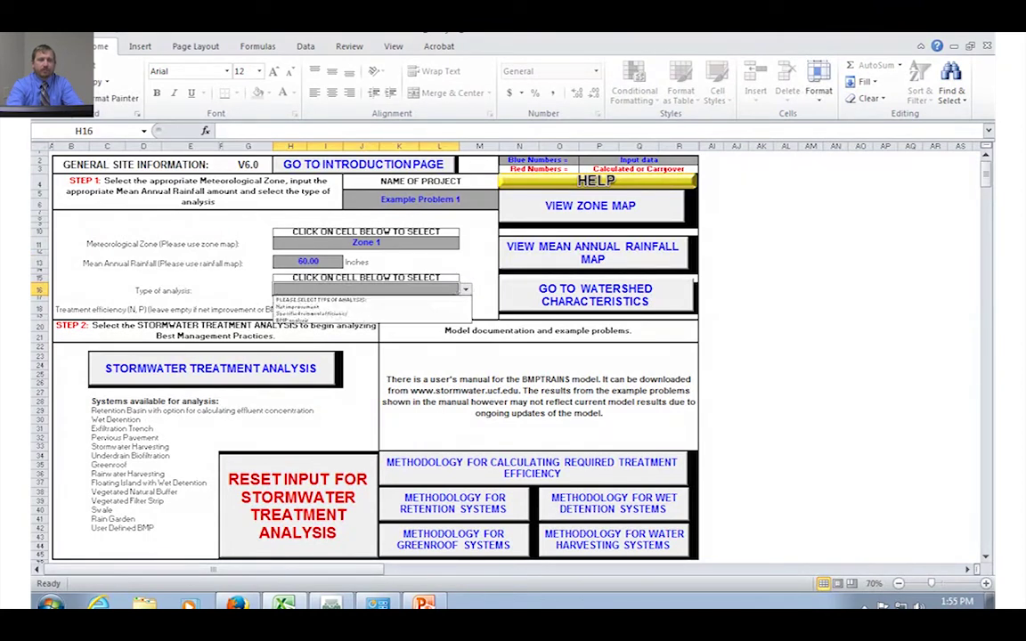
{"action": "key", "text": "Down"}
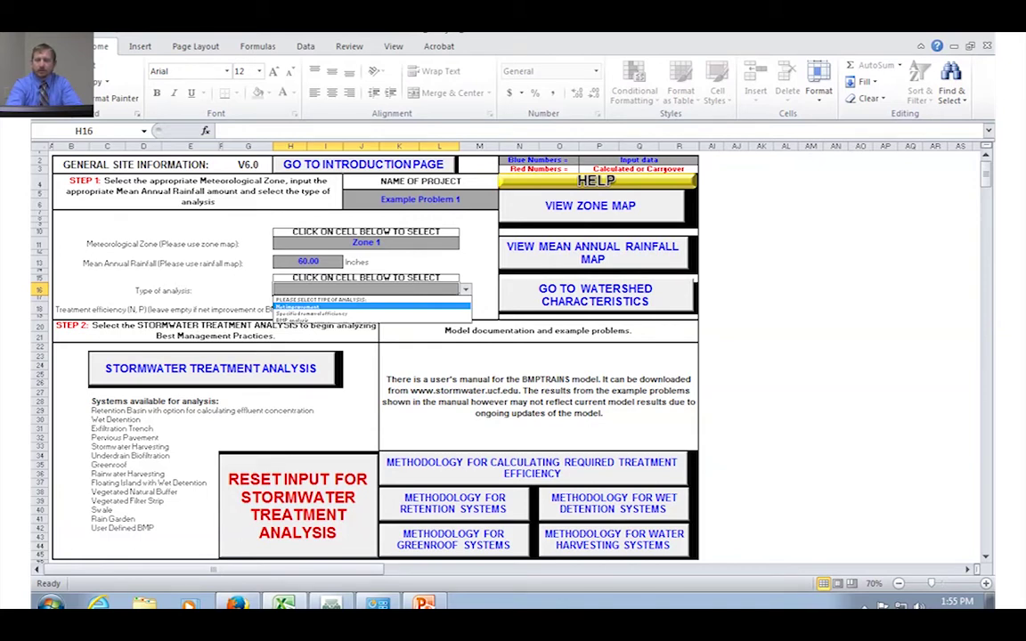
{"action": "key", "text": "Down"}
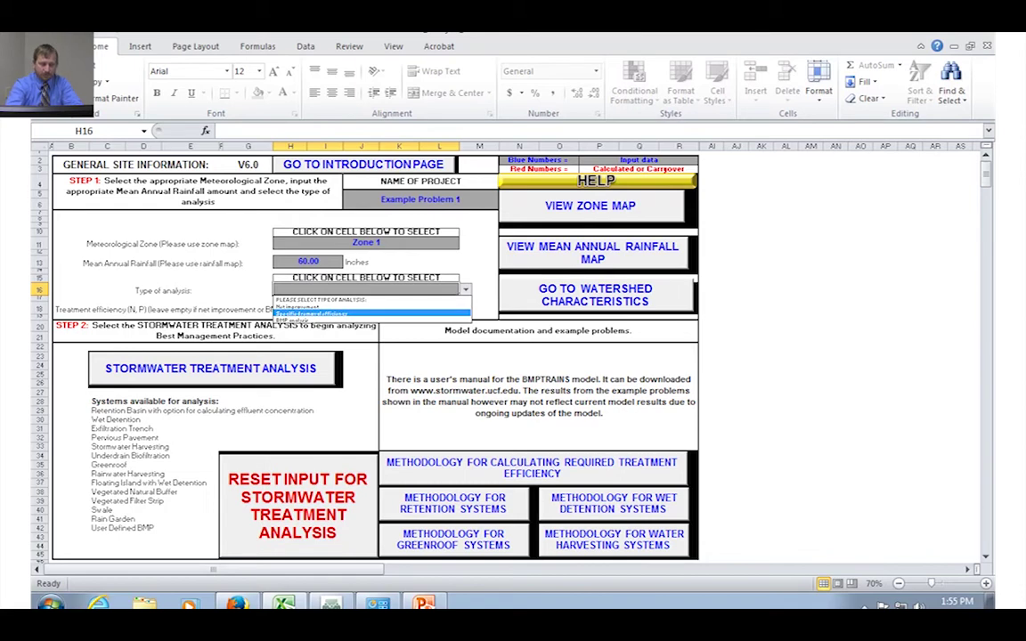
{"action": "key", "text": "Down"}
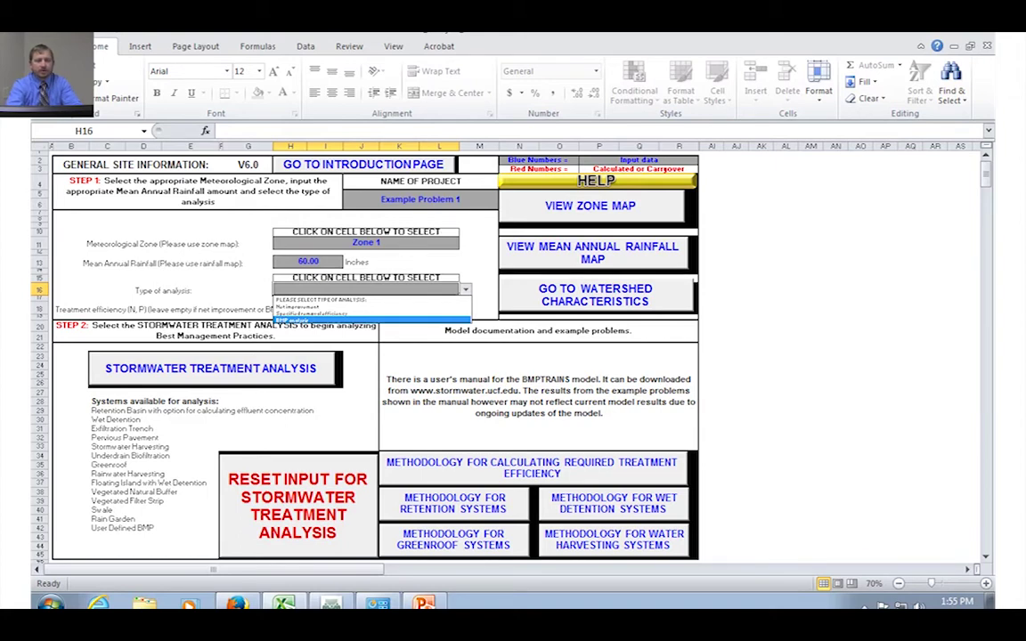
{"action": "key", "text": "Up"}
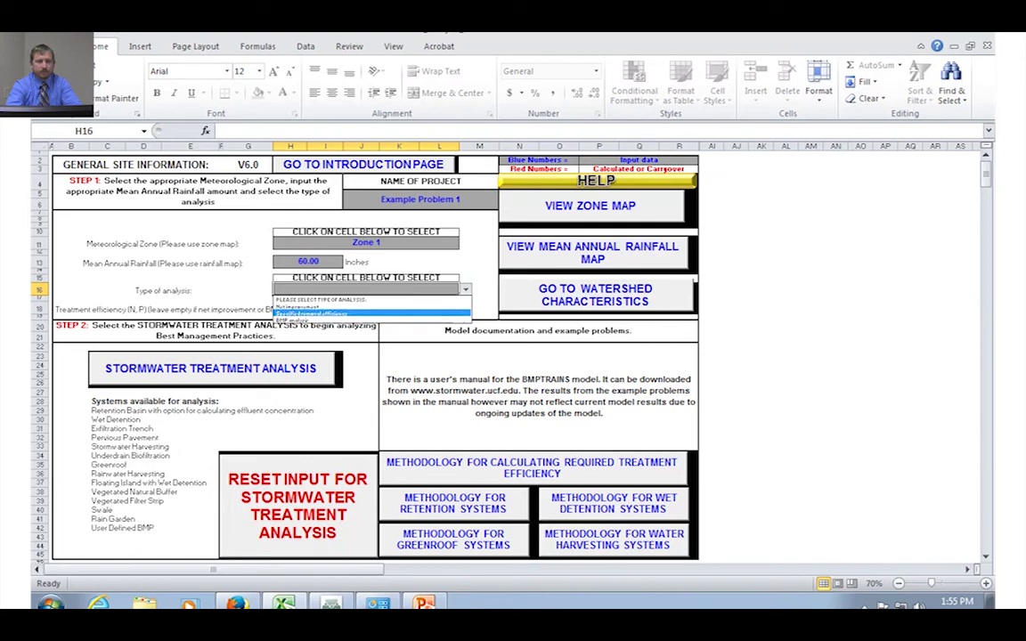
{"action": "key", "text": "Return"}
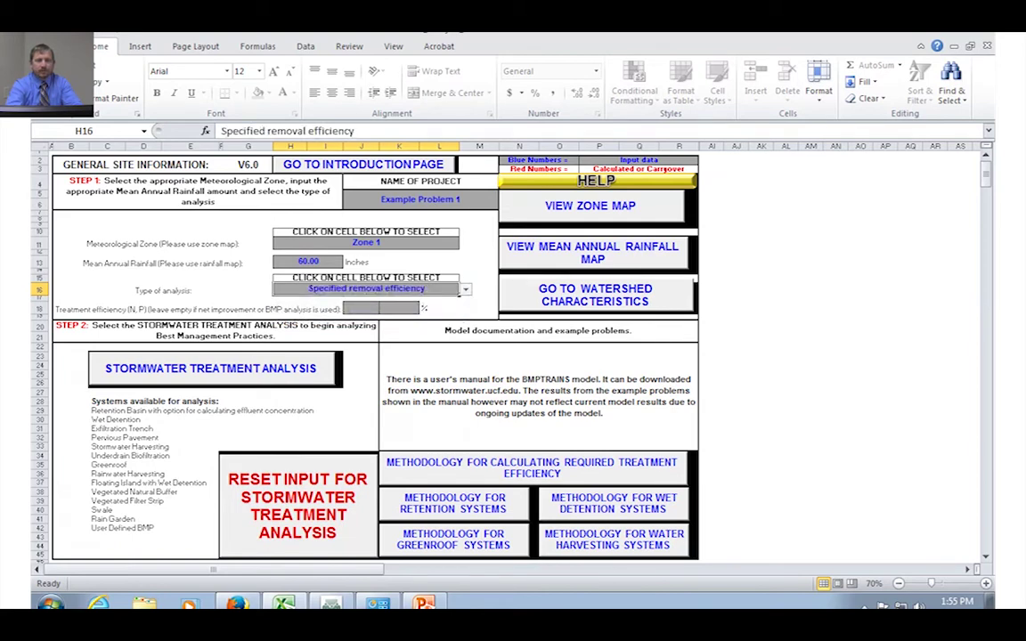
Step: Set the nitrogen treatment efficiency to 80%
{"action": "left_click", "coordinate": [380, 309]}
{"action": "type", "text": "80"}
{"action": "key", "text": "Return"}
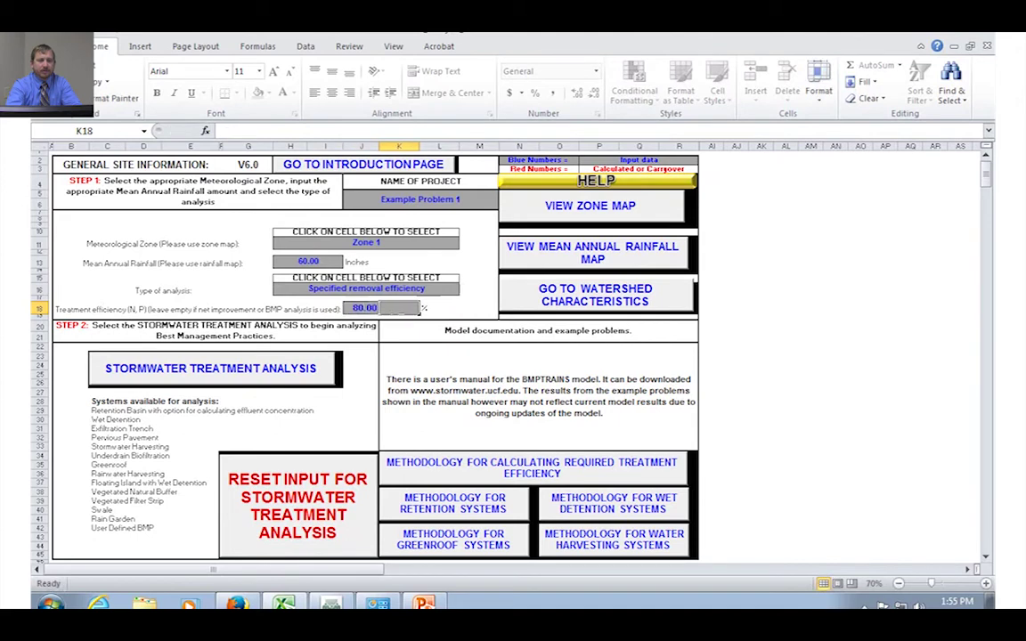
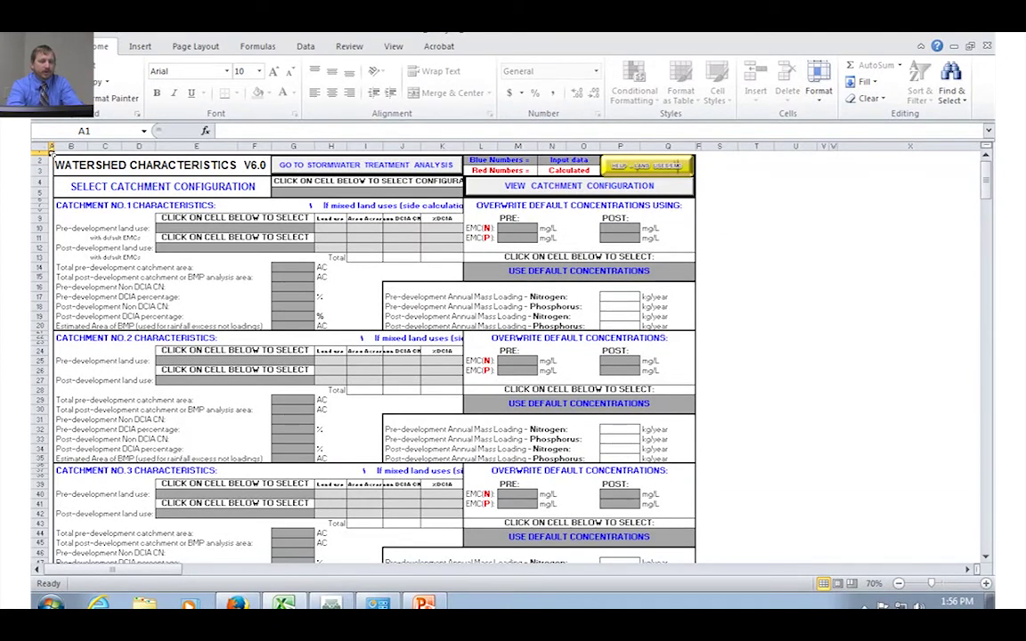
Step: Review the catchment configuration diagrams and set the watershed's catchment configuration to A - Single Catchment
{"action": "left_click", "coordinate": [579, 186]}
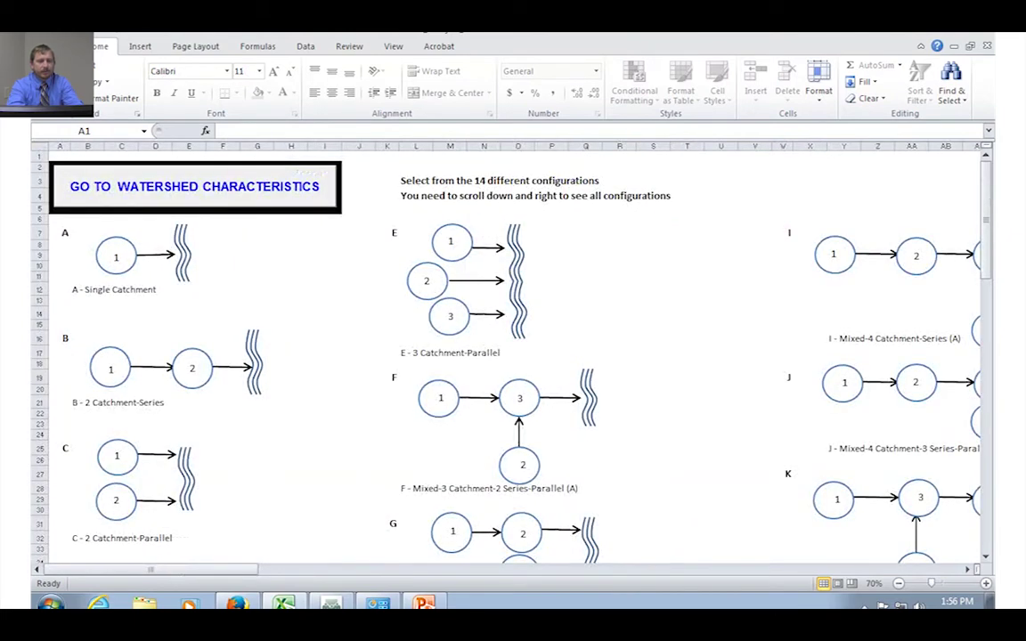
{"action": "left_click_drag", "start_coordinate": [150, 568], "coordinate": [279, 568]}
{"action": "left_click_drag", "start_coordinate": [986, 182], "coordinate": [986, 240]}
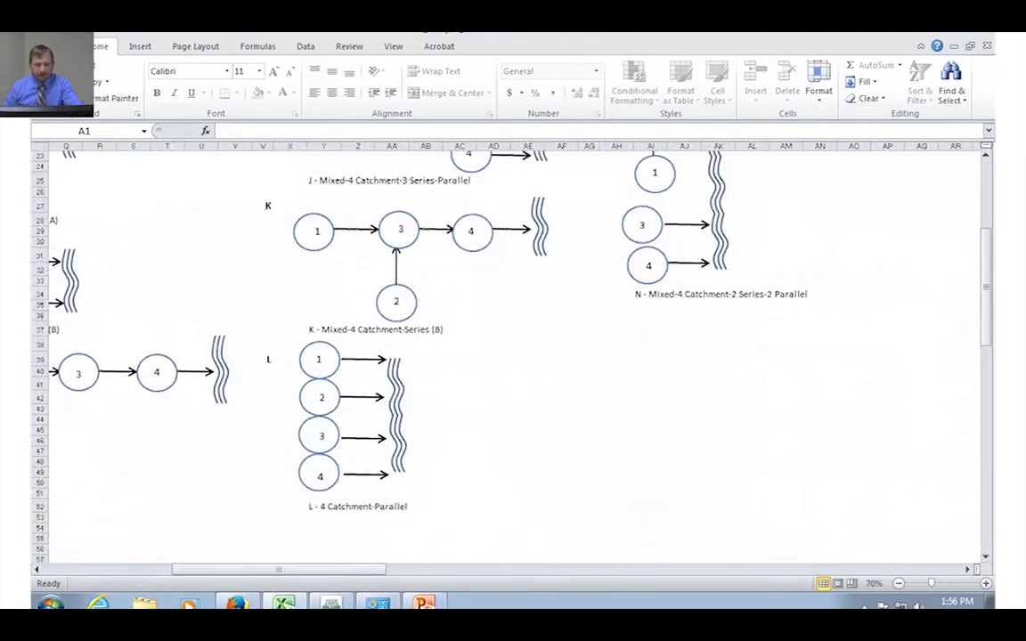
{"action": "left_click_drag", "start_coordinate": [279, 568], "coordinate": [150, 568]}
{"action": "scroll", "coordinate": [508, 356], "scroll_direction": "up", "scroll_amount": 3}
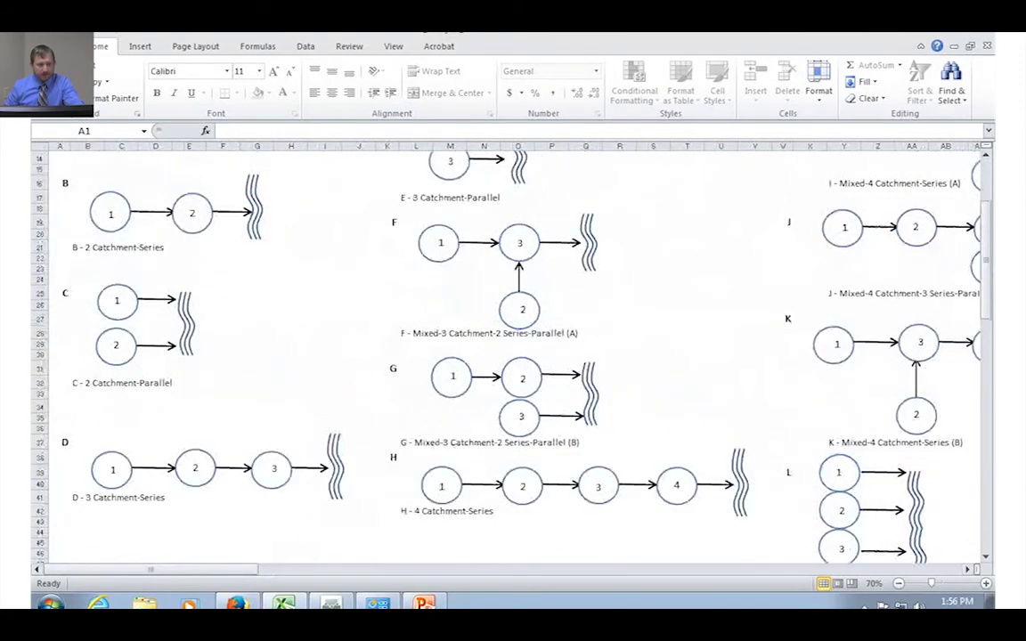
{"action": "scroll", "coordinate": [508, 357], "scroll_direction": "up", "scroll_amount": 4}
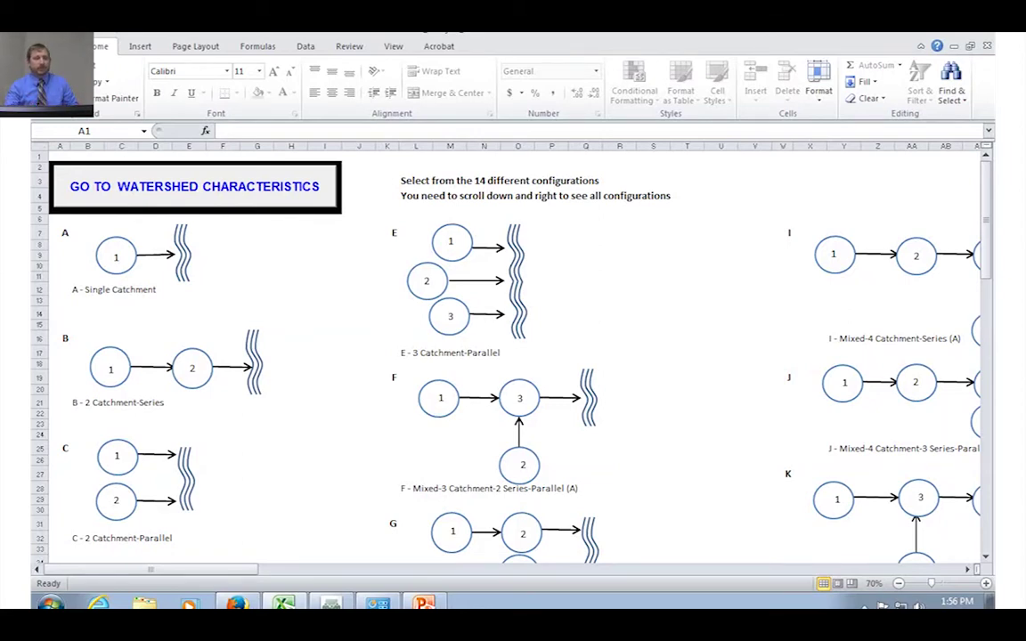
{"action": "left_click", "coordinate": [194, 186]}
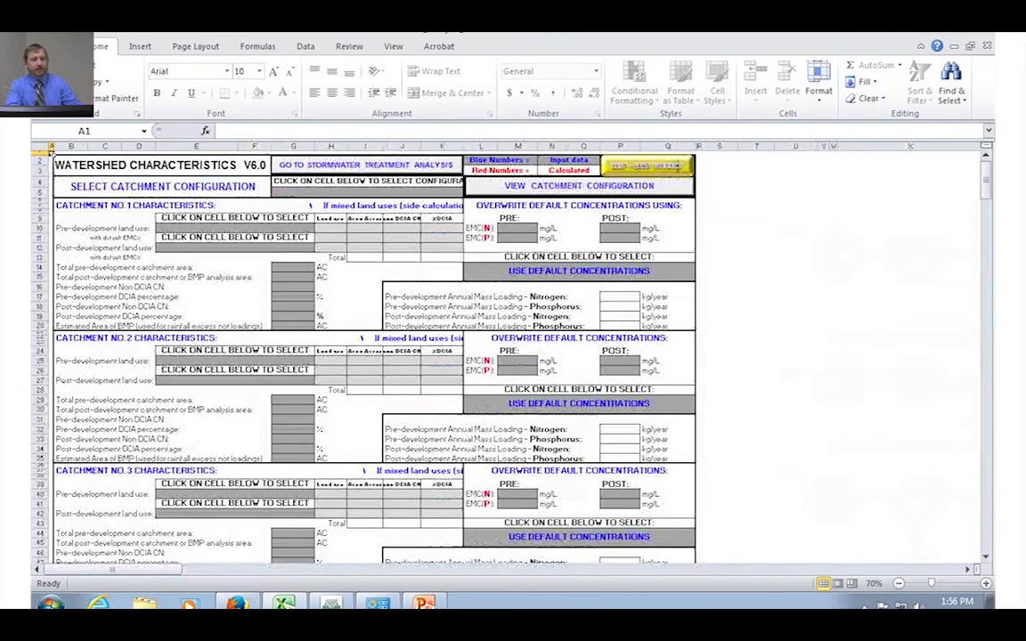
{"action": "left_click", "coordinate": [367, 192]}
{"action": "key", "text": "alt+Down"}
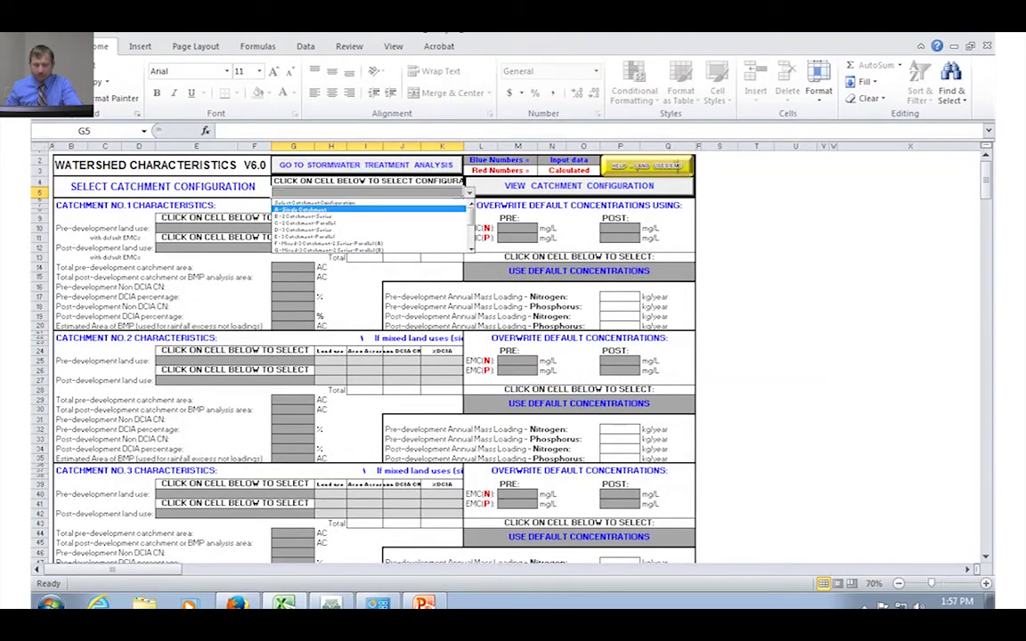
{"action": "key", "text": "Return"}
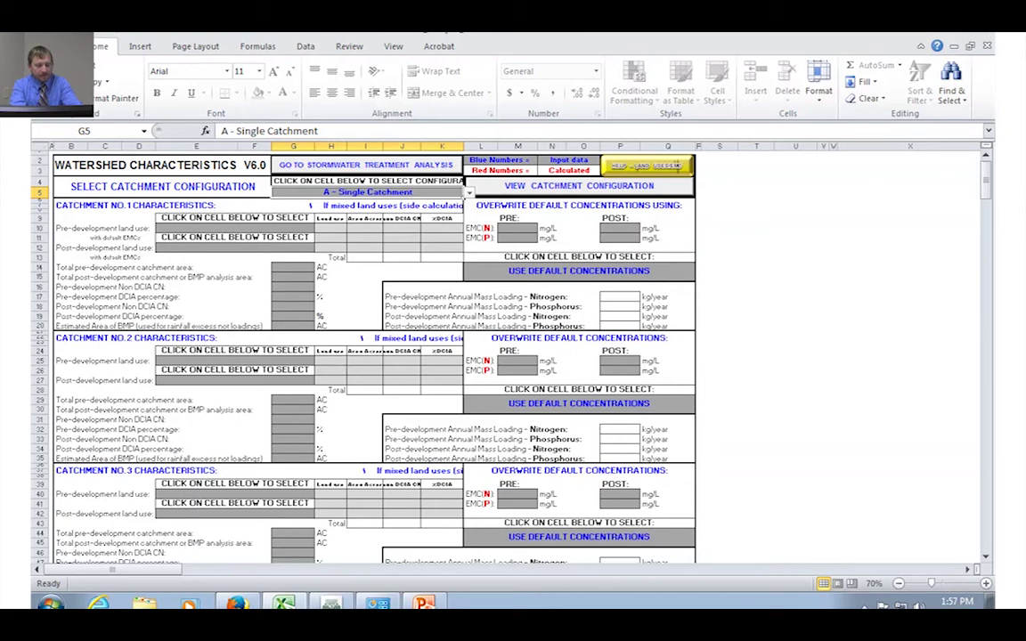
Step: Set catchment 1's pre-development land use to Agricultural - Pasture: TN=3.470 TP=0.616
{"action": "left_click", "coordinate": [235, 228]}
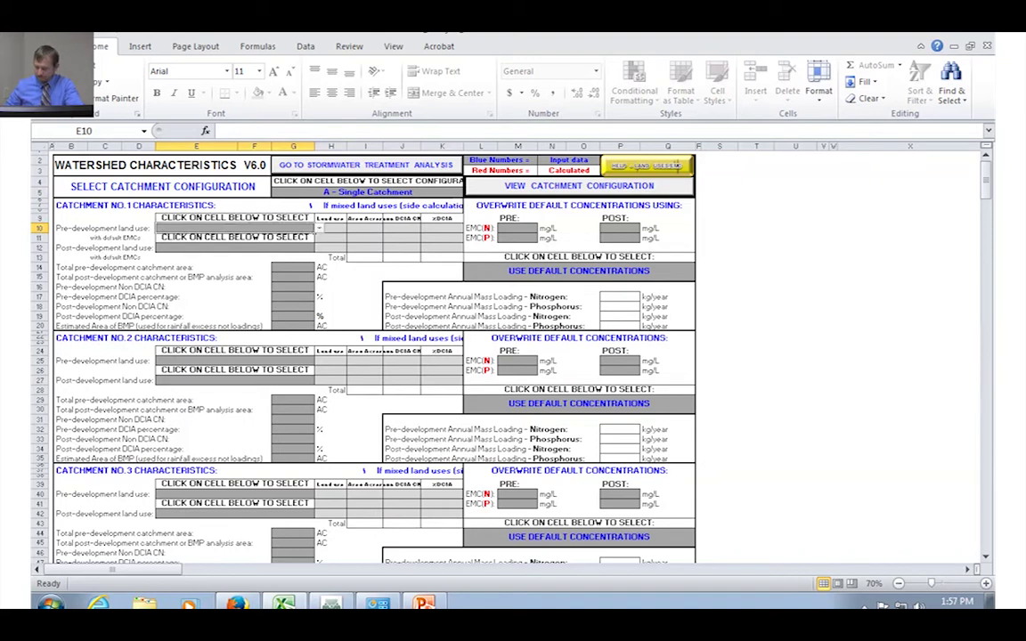
{"action": "left_click", "coordinate": [319, 228]}
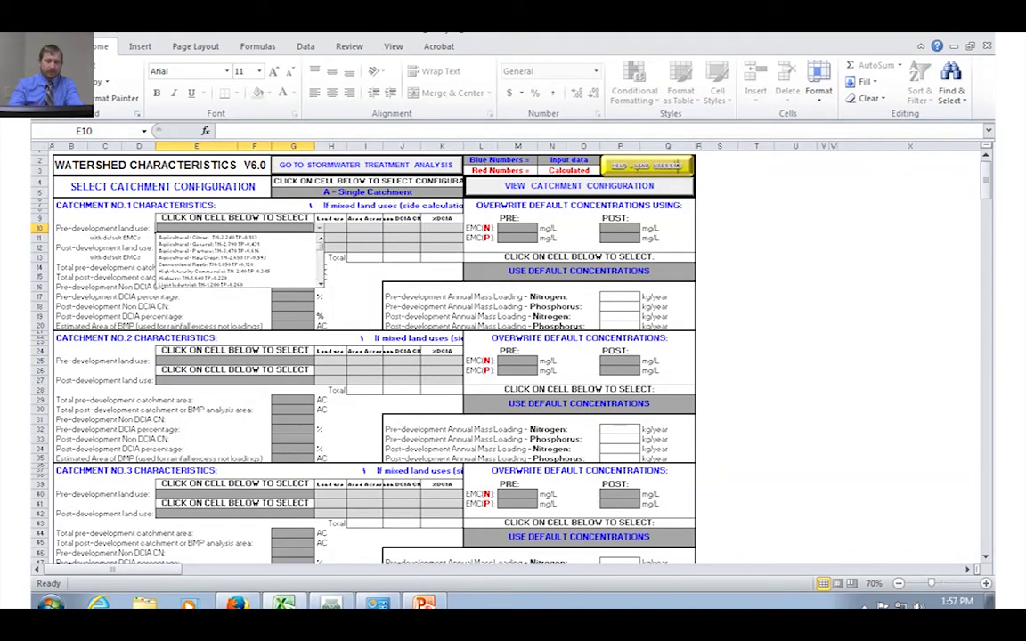
{"action": "key", "text": "Down"}
{"action": "key", "text": "Down"}
{"action": "key", "text": "Down"}
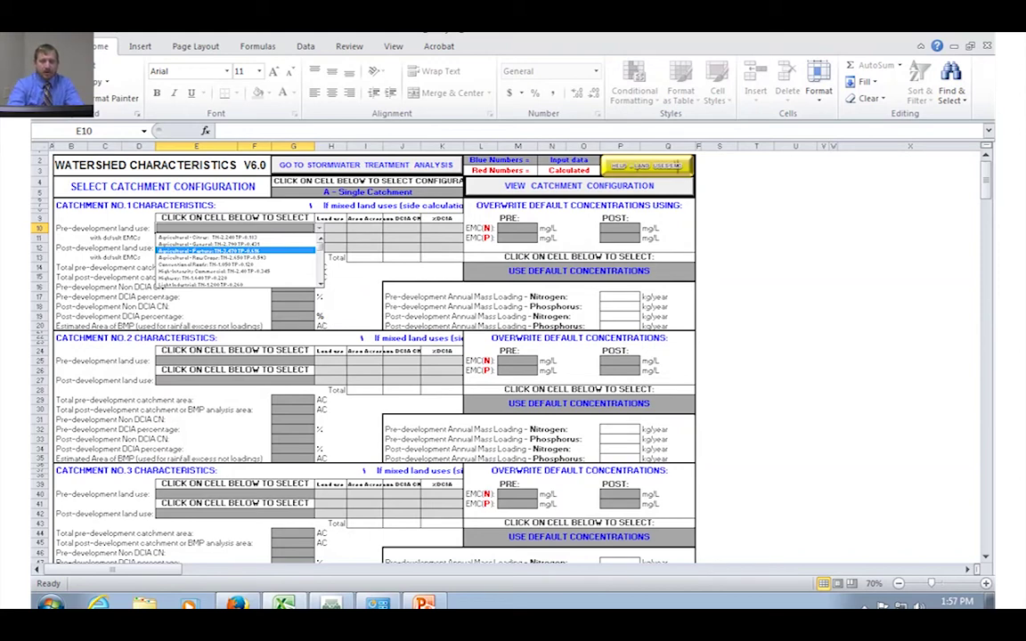
{"action": "key", "text": "Return"}
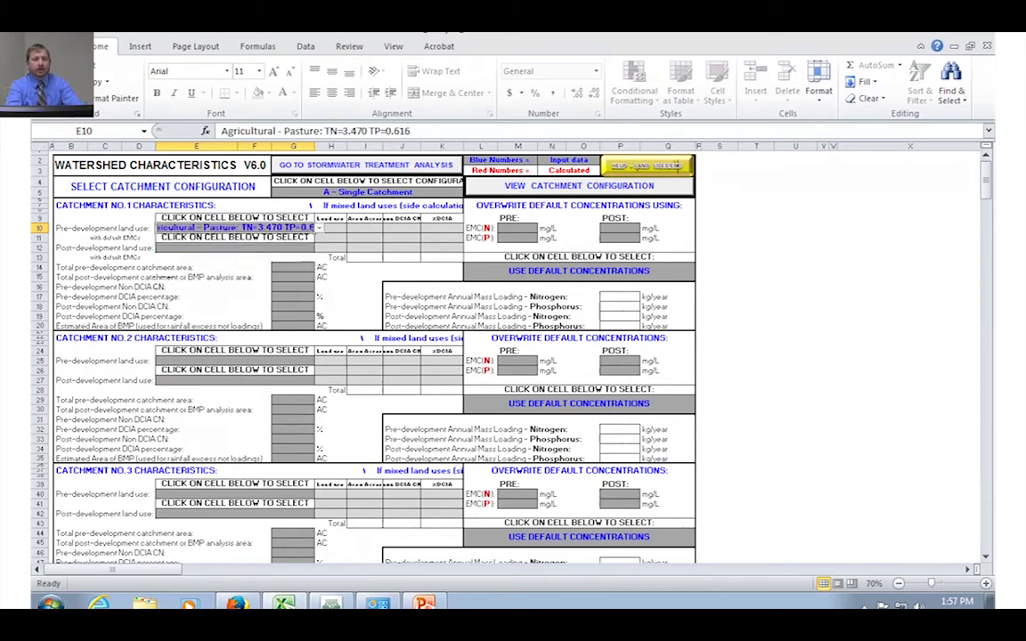
Step: Set catchment 1's post-development land use to Highway: TN=1.640 TP=0.220
{"action": "left_click", "coordinate": [234, 247]}
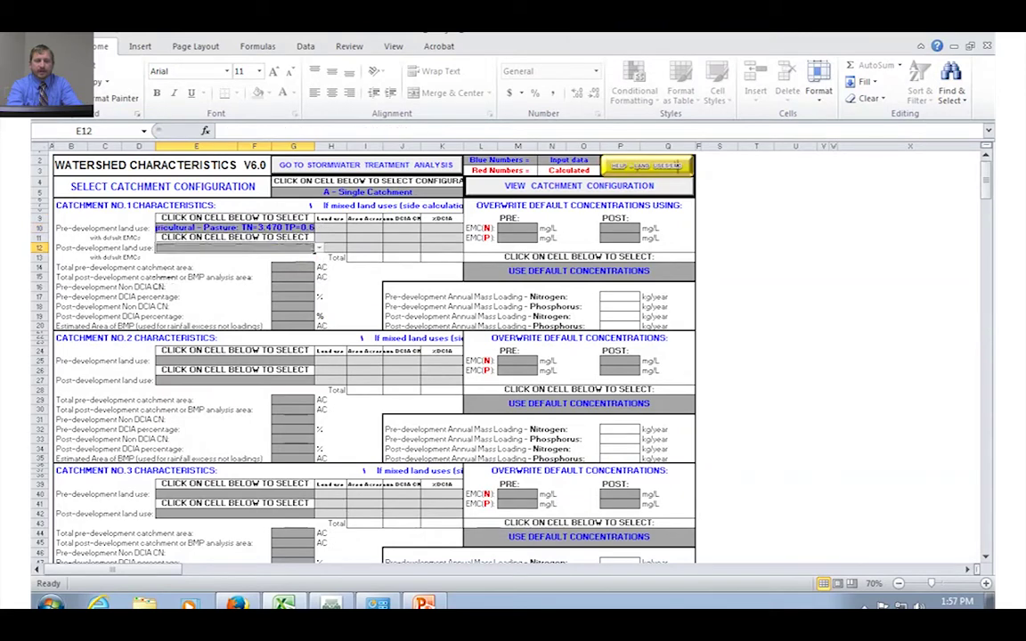
{"action": "left_click", "coordinate": [318, 247]}
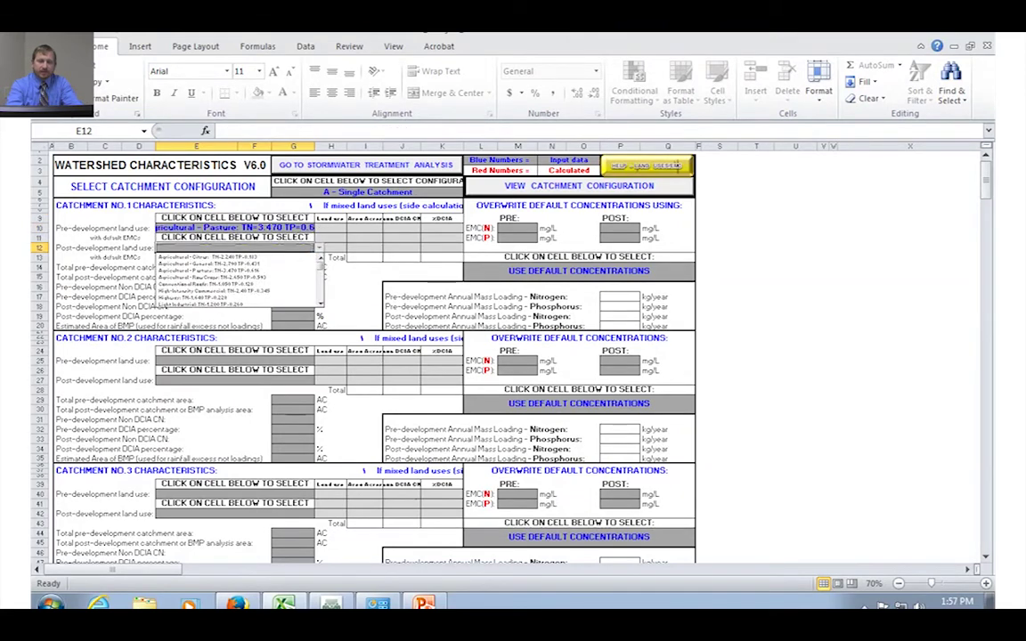
{"action": "key", "text": "Down"}
{"action": "key", "text": "Down"}
{"action": "key", "text": "Down"}
{"action": "key", "text": "Down"}
{"action": "key", "text": "Down"}
{"action": "key", "text": "Down"}
{"action": "key", "text": "Return"}
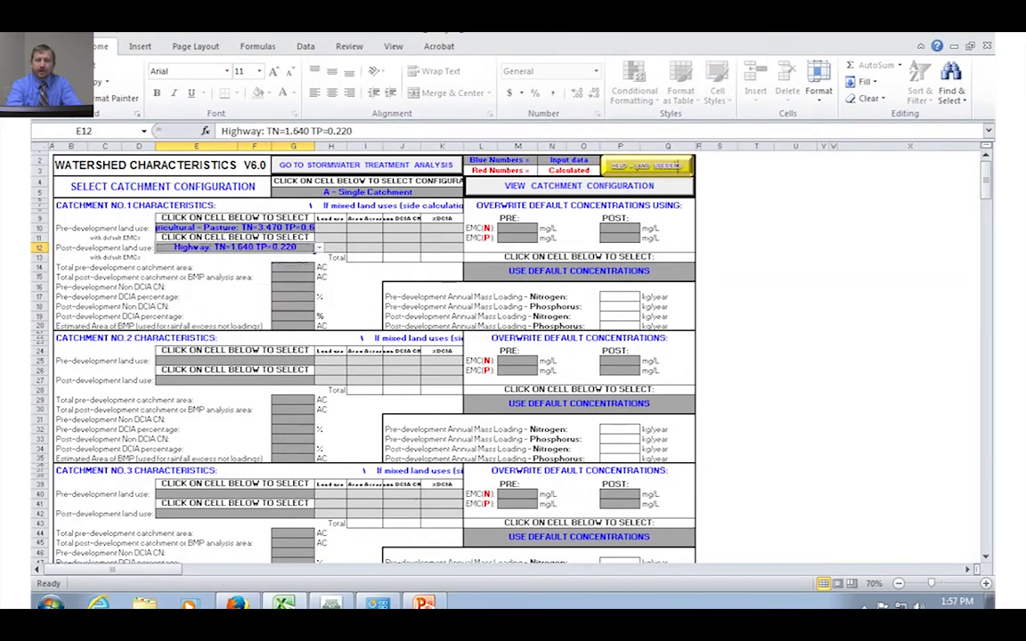
Step: Enter 1.1 acres for both the total pre-development and total post-development areas of catchment 1
{"action": "left_click", "coordinate": [293, 267]}
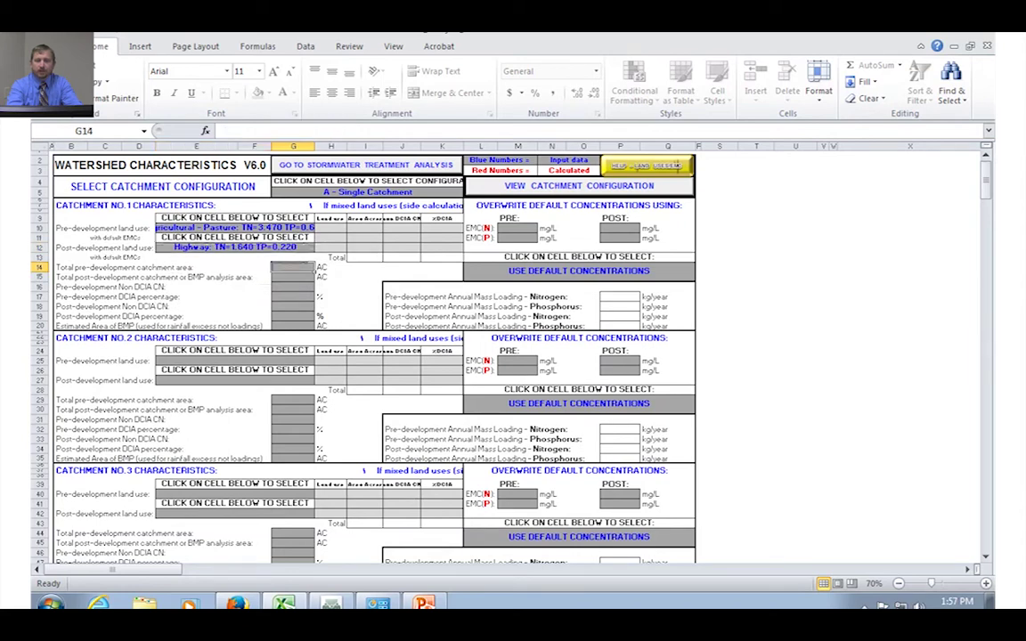
{"action": "type", "text": "1.1"}
{"action": "key", "text": "Return"}
{"action": "type", "text": "1.1"}
{"action": "key", "text": "Return"}
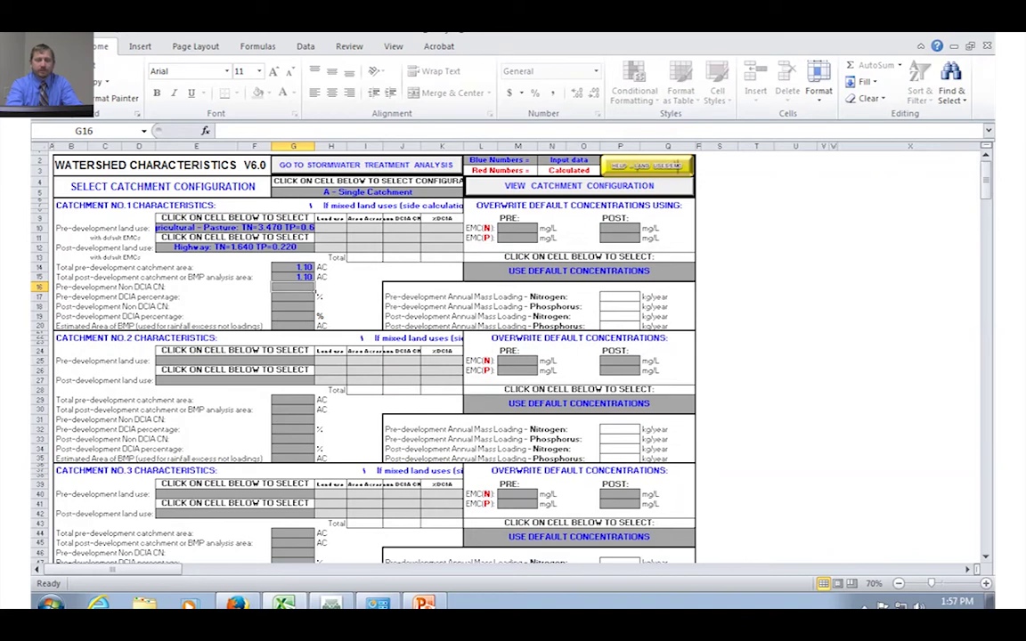
Step: Set catchment 1's pre-development Non DCIA CN to 80 and its pre-development DCIA percentage to 0%
{"action": "type", "text": "80"}
{"action": "key", "text": "Return"}
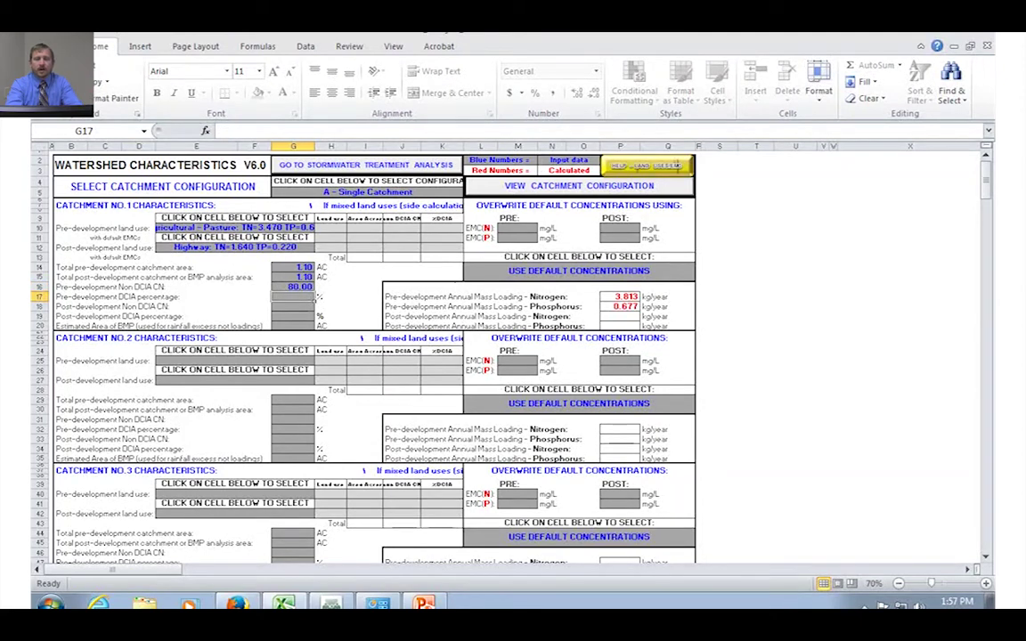
{"action": "type", "text": "0"}
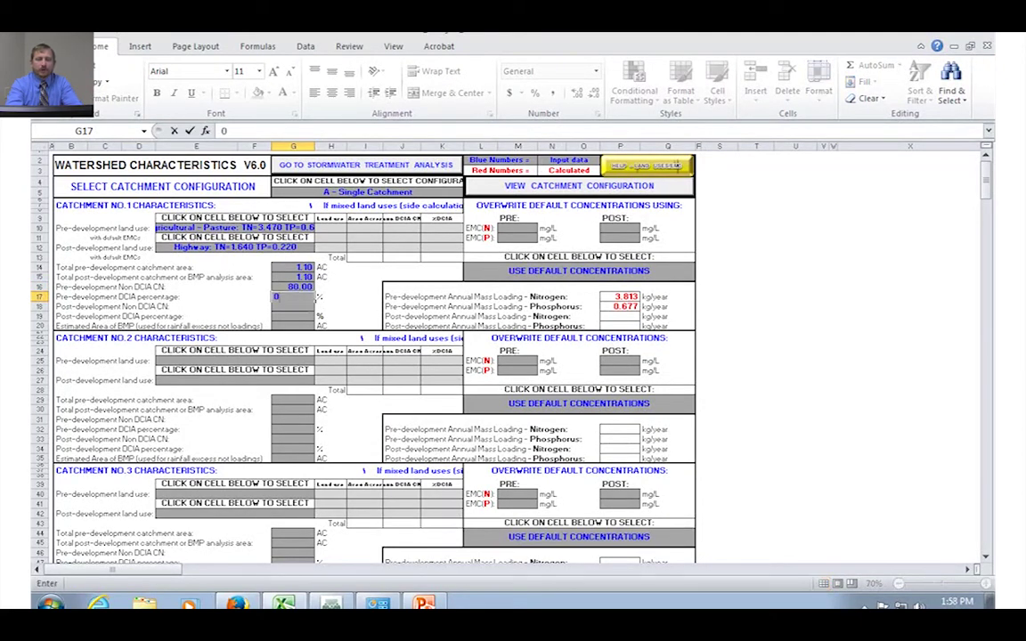
{"action": "key", "text": "Return"}
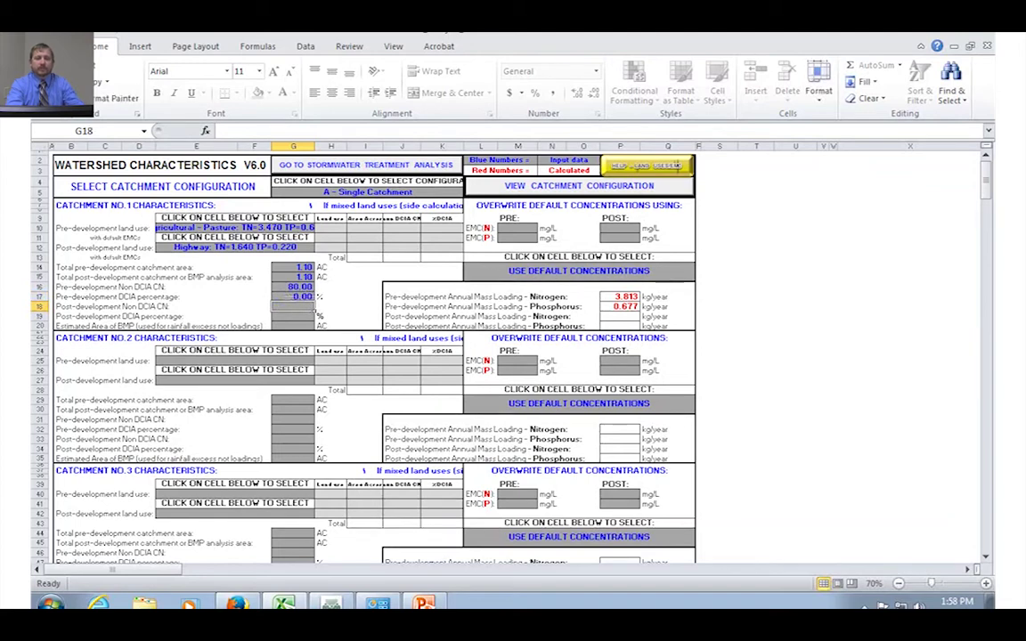
Step: Complete catchment 1's remaining inputs with post-development Non DCIA CN 85, post-development DCIA 50% and estimated BMP area 0.1 acres
{"action": "type", "text": "85"}
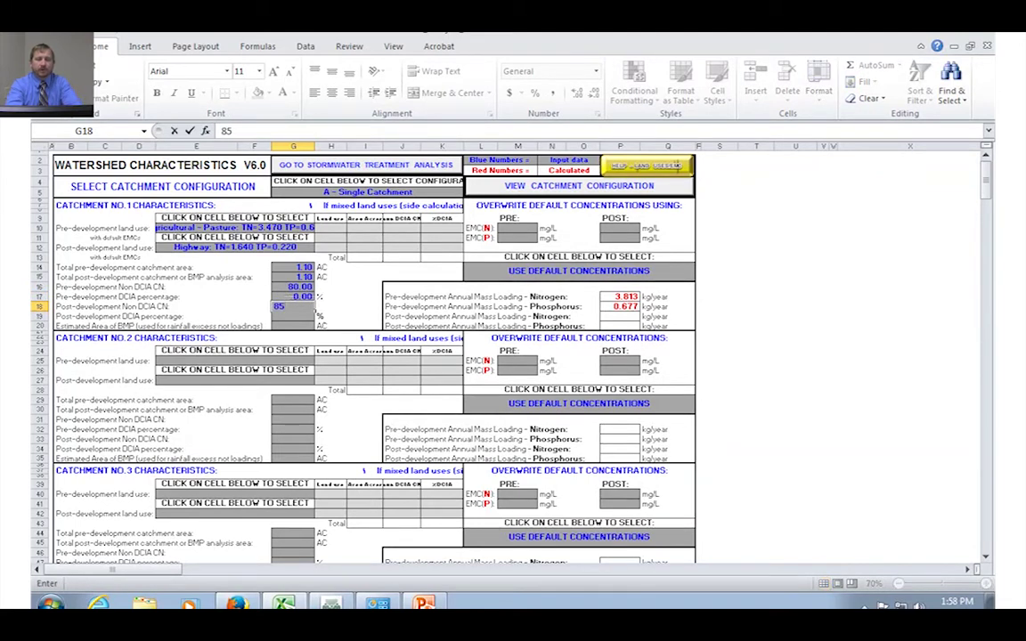
{"action": "key", "text": "Return"}
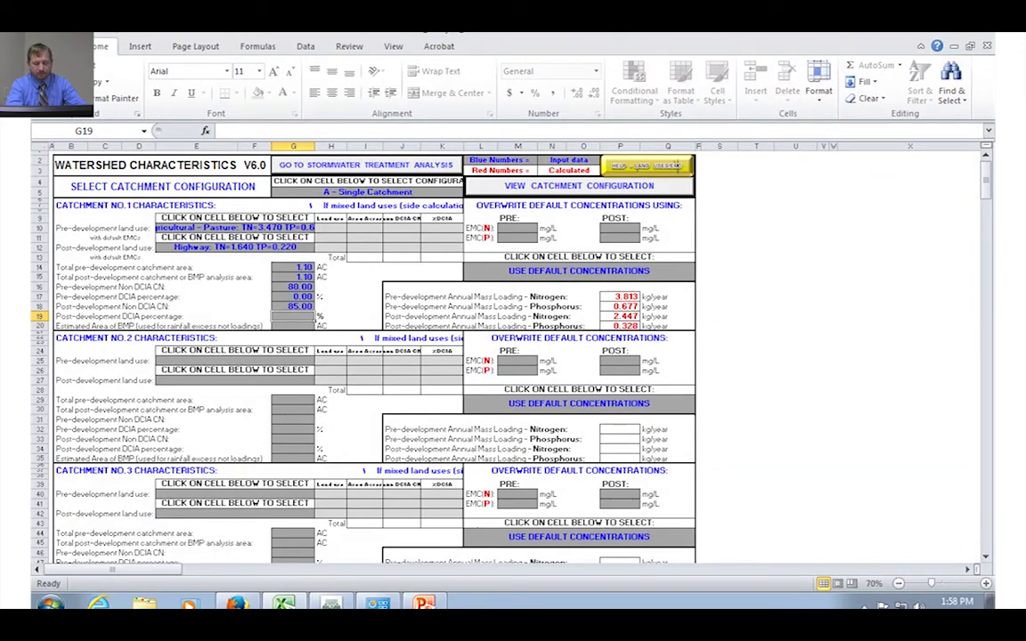
{"action": "type", "text": "50"}
{"action": "key", "text": "Return"}
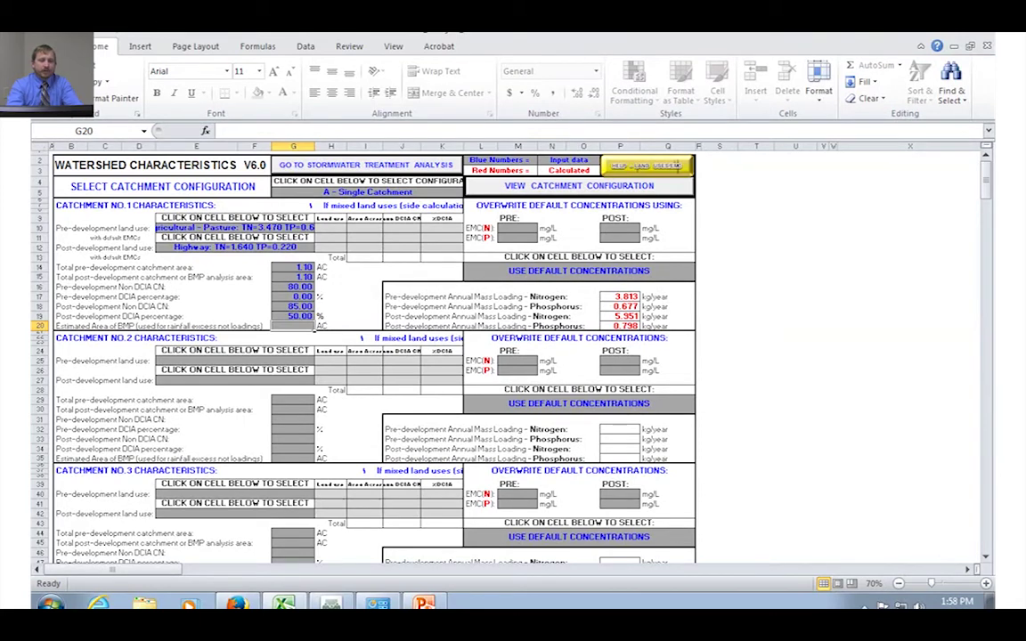
{"action": "type", "text": ".1"}
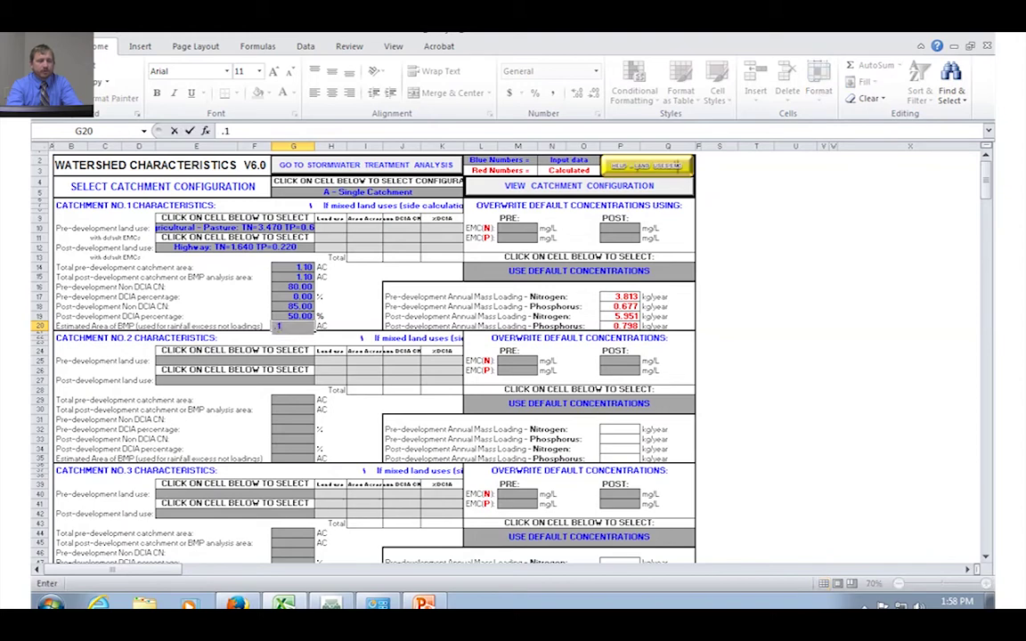
{"action": "key", "text": "Return"}
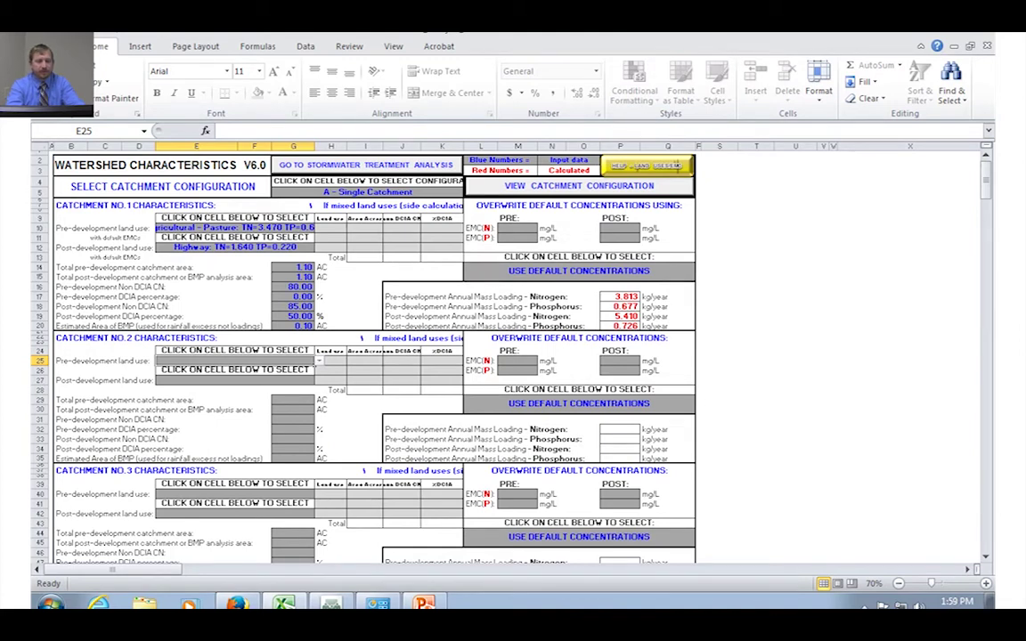
Step: Select Use Default Concentrations for catchment 1 and go to the stormwater treatment analysis
{"action": "left_click", "coordinate": [579, 270]}
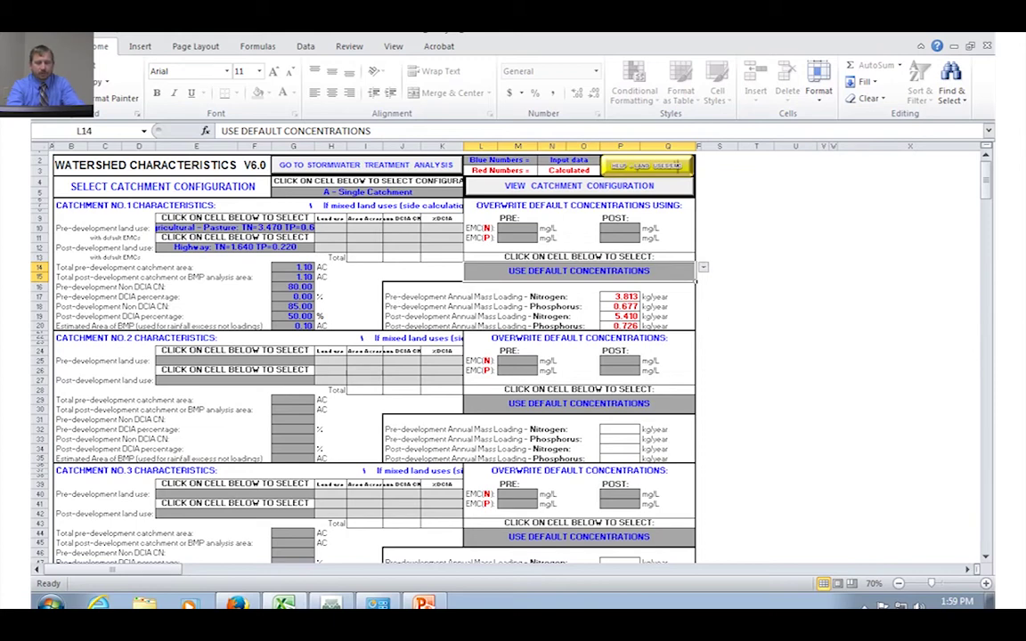
{"action": "key", "text": "alt+Down"}
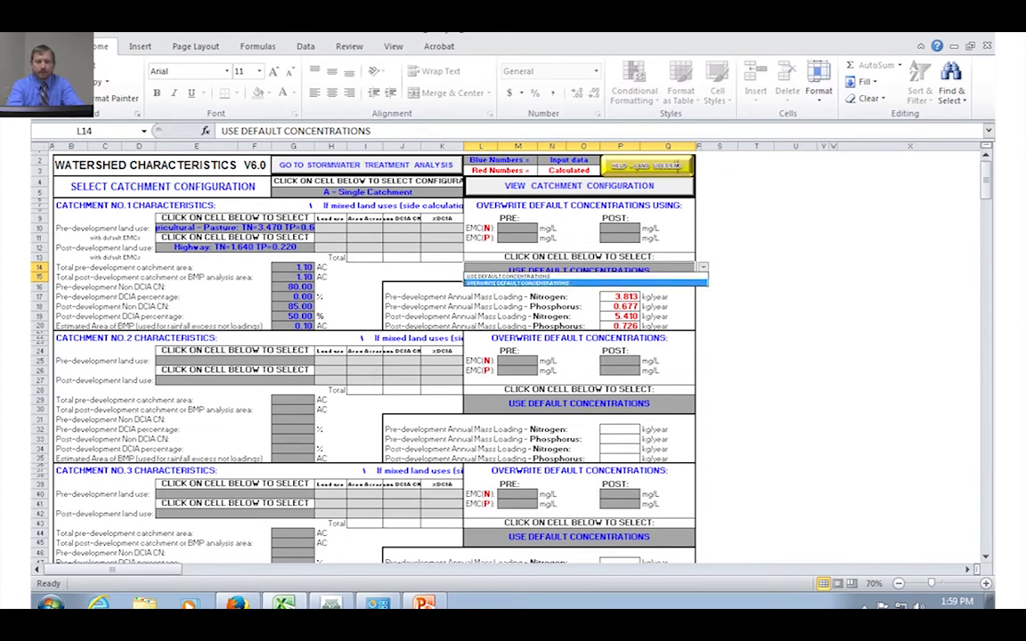
{"action": "key", "text": "Up"}
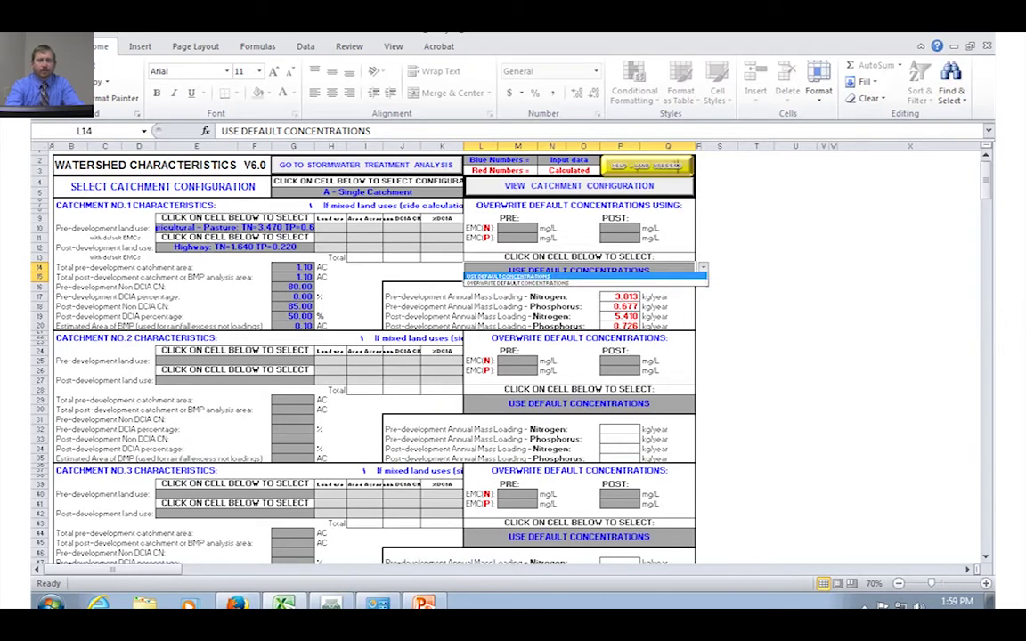
{"action": "key", "text": "Return"}
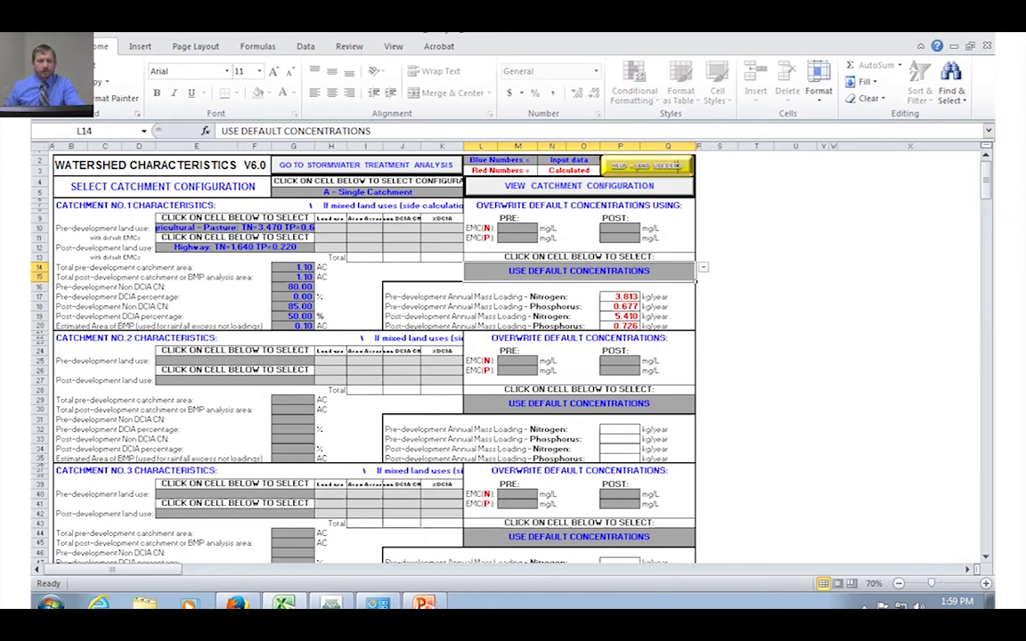
{"action": "left_click", "coordinate": [366, 165]}
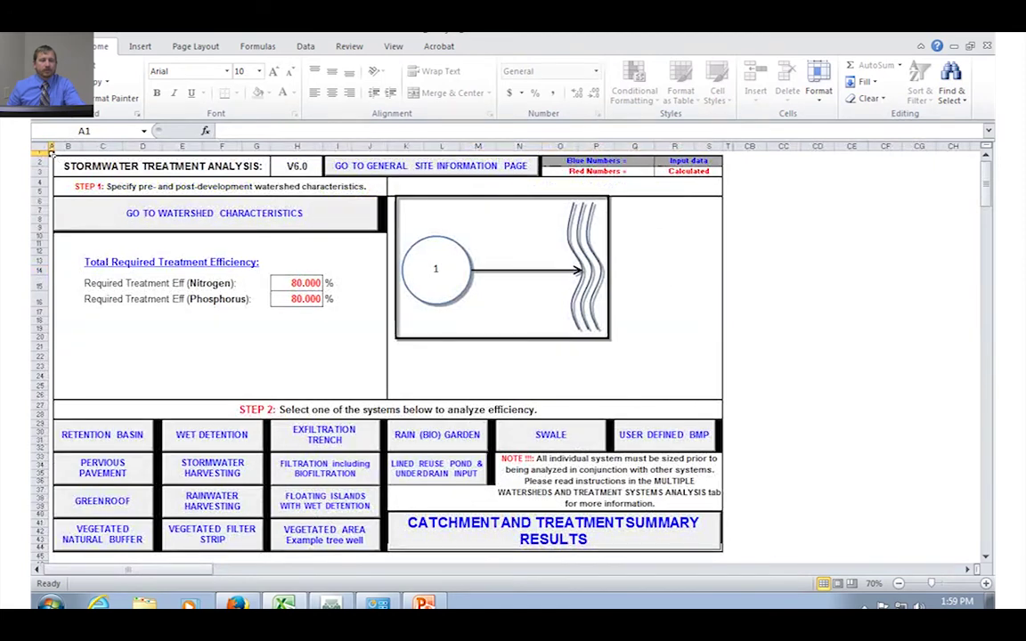